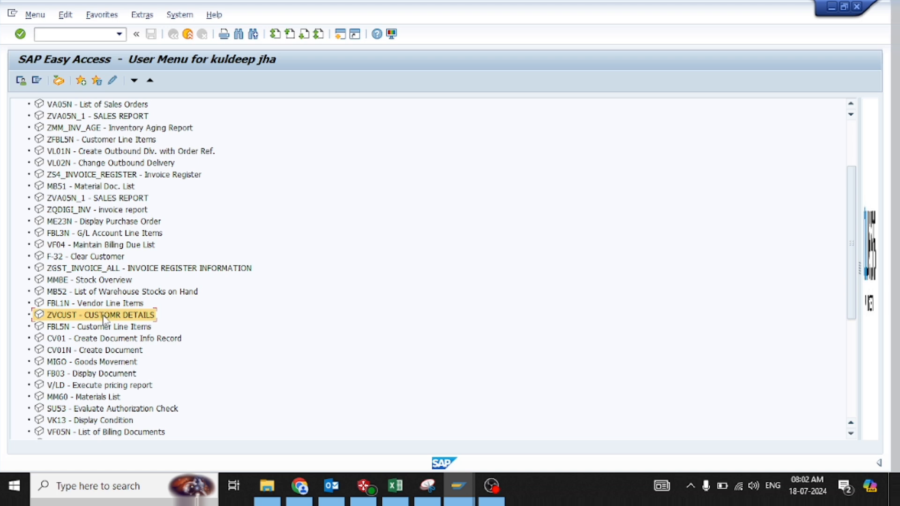
# Open the Customer List report with transaction ZVCUST and run it for a single customer number
pyautogui.doubleClick(104, 319)
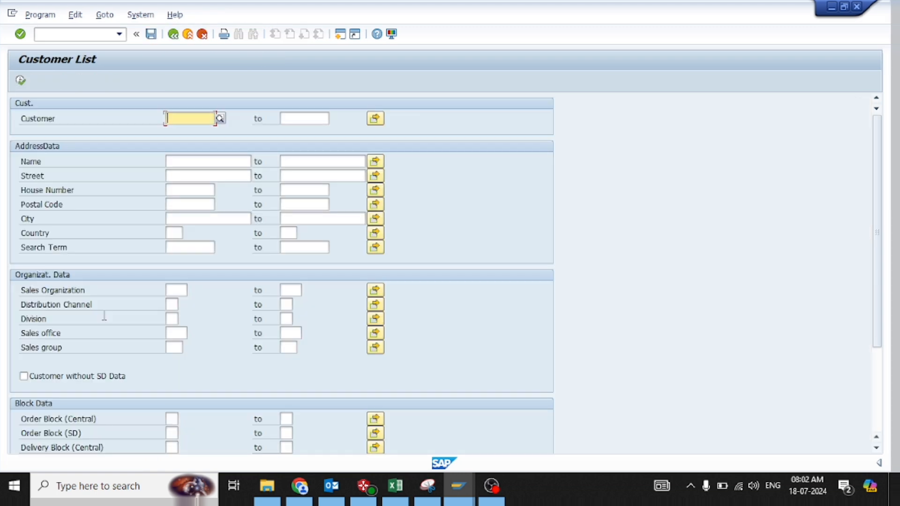
pyautogui.click(173, 34)
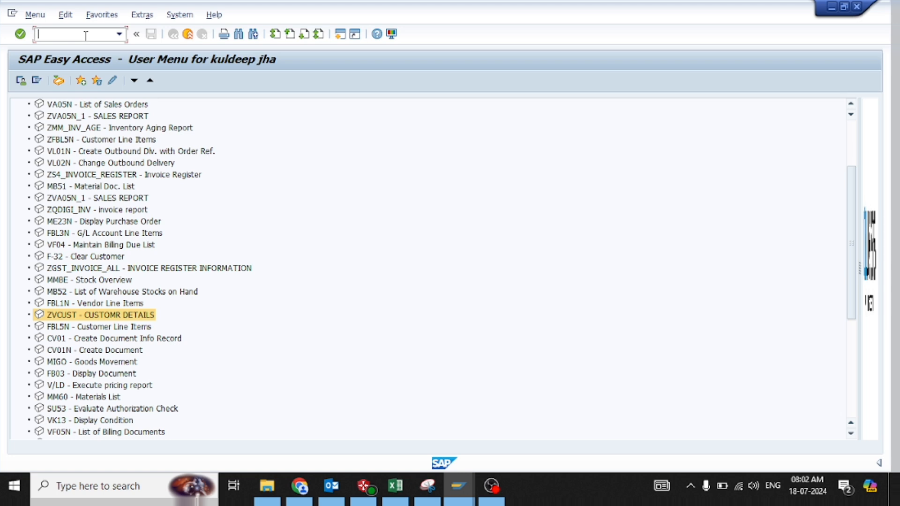
pyautogui.write('zvcust')
pyautogui.press('Return')
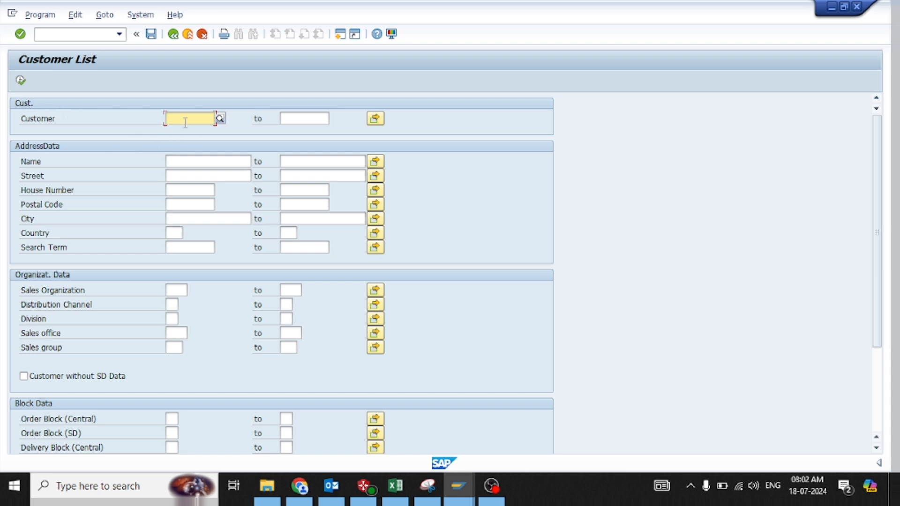
pyautogui.write('30023702')
pyautogui.click(21, 81)
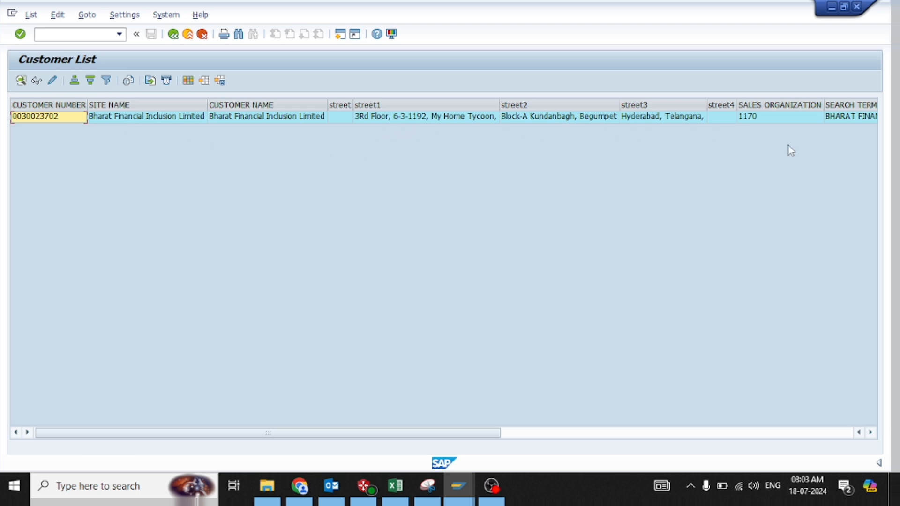
# Examine the customer's record across all columns, including distribution channel and the pay-to, sold-to, ship-to and bill-to customers, and return to the selection screen
pyautogui.click(860, 121)
pyautogui.press('Tab')
pyautogui.press('Tab')
pyautogui.press('Tab')
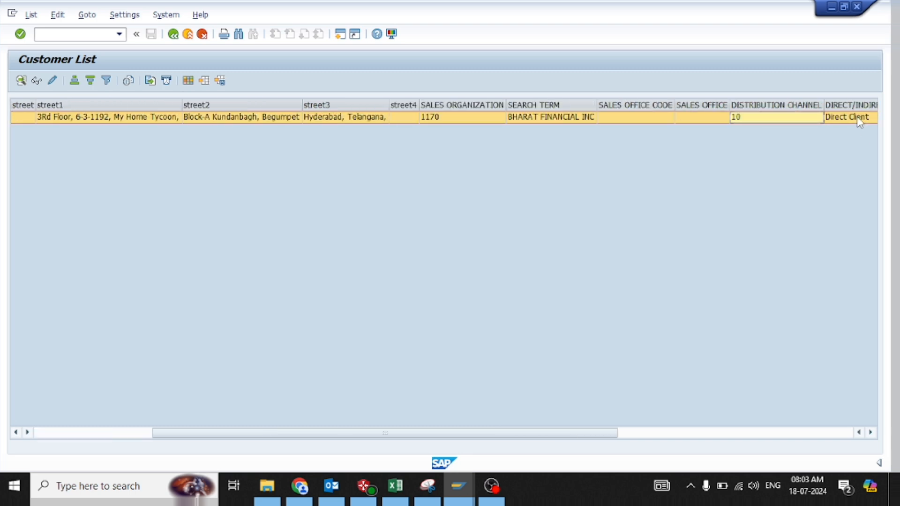
pyautogui.press('Tab')
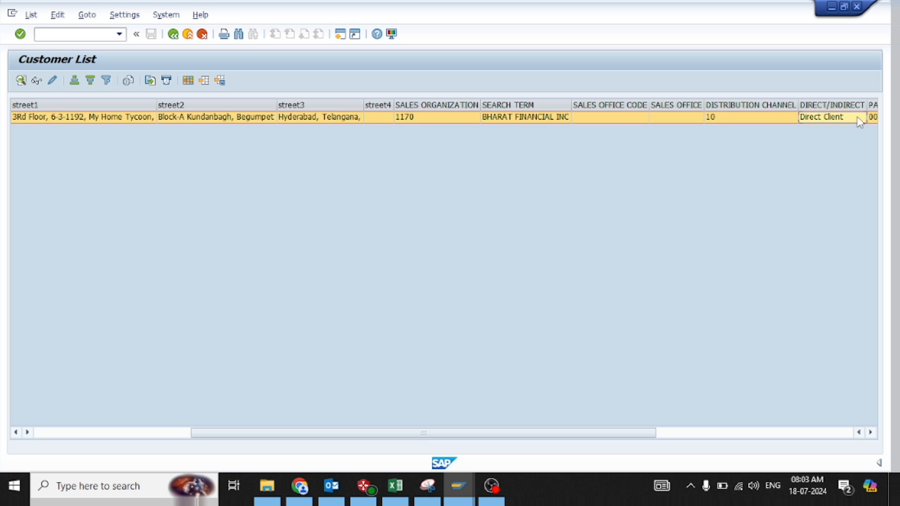
pyautogui.press('Tab')
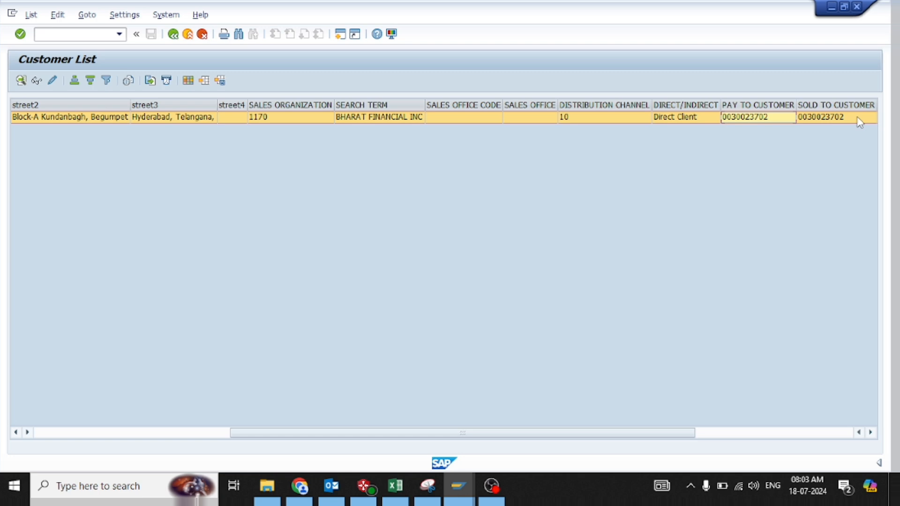
pyautogui.press('Tab')
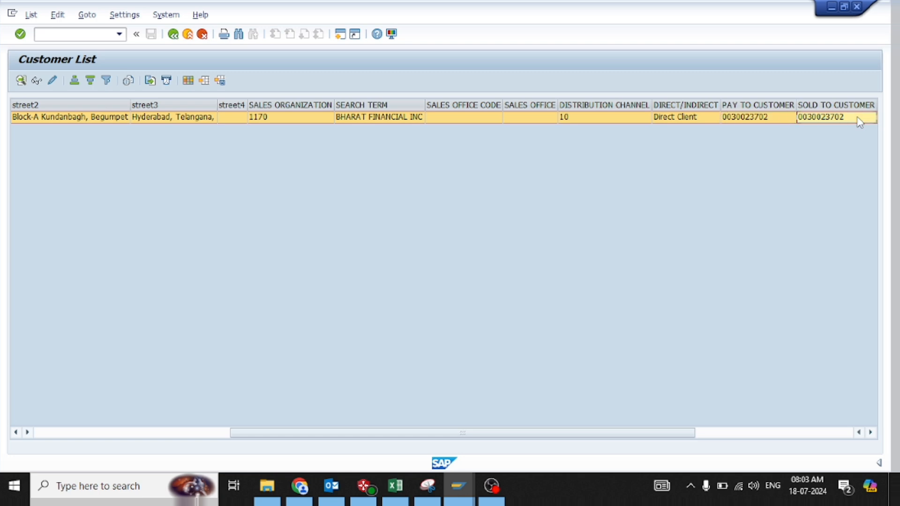
pyautogui.press('Tab')
pyautogui.press('Tab')
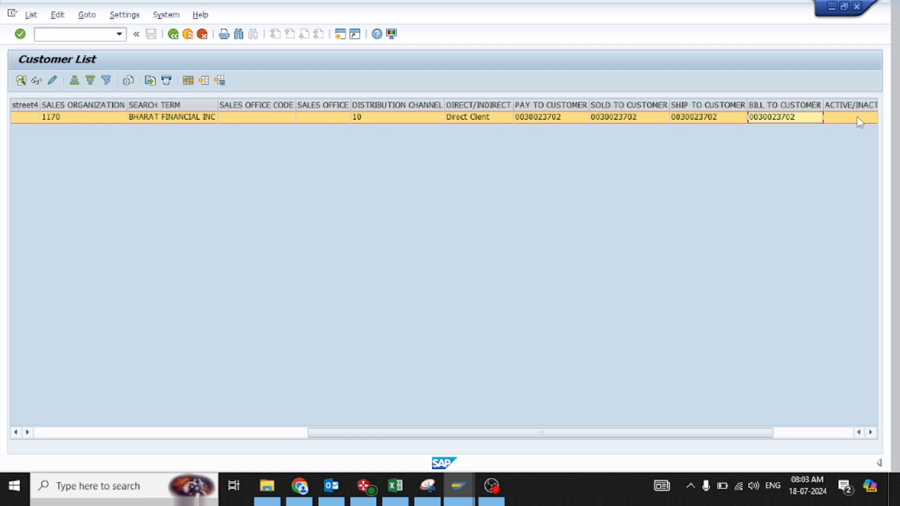
pyautogui.press('Tab')
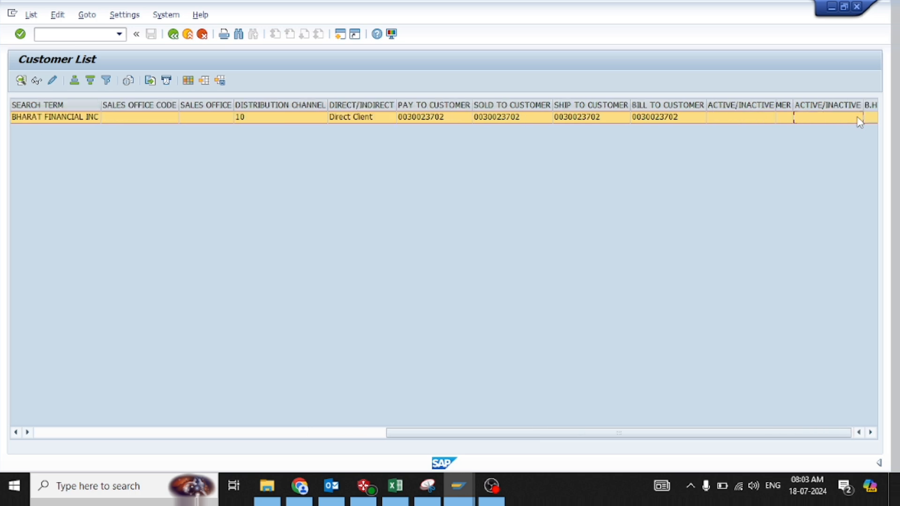
pyautogui.hotkey('shift', 'Tab')
pyautogui.hotkey('shift', 'Tab')
pyautogui.hotkey('shift', 'Tab')
pyautogui.hotkey('shift', 'Tab')
pyautogui.hotkey('shift', 'Tab')
pyautogui.hotkey('shift', 'Tab')
pyautogui.hotkey('shift', 'Tab')
pyautogui.hotkey('shift', 'Tab')
pyautogui.hotkey('shift', 'Tab')
pyautogui.hotkey('shift', 'Tab')
pyautogui.hotkey('shift', 'Tab')
pyautogui.hotkey('shift', 'Tab')
pyautogui.hotkey('shift', 'Tab')
pyautogui.hotkey('shift', 'Tab')
pyautogui.hotkey('shift', 'Tab')
pyautogui.hotkey('shift', 'Tab')
pyautogui.hotkey('shift', 'Tab')
pyautogui.hotkey('shift', 'Tab')
pyautogui.hotkey('shift', 'Tab')
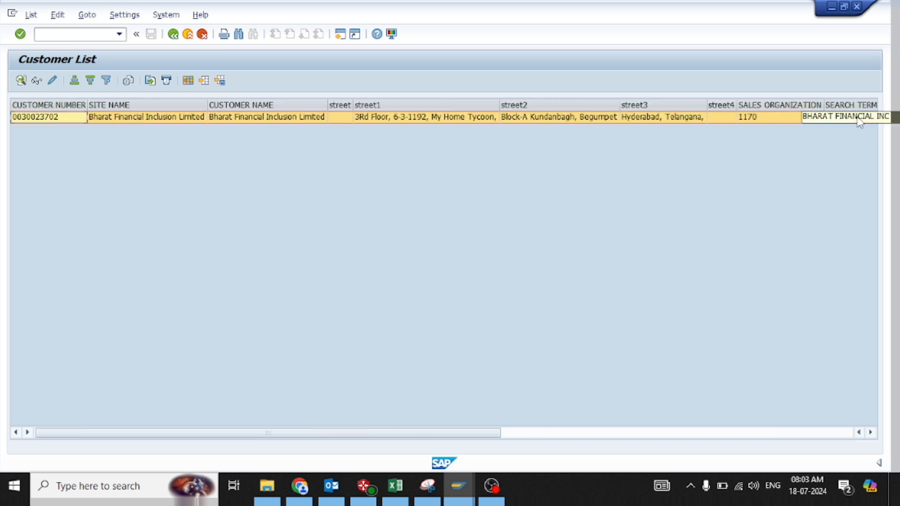
pyautogui.click(173, 34)
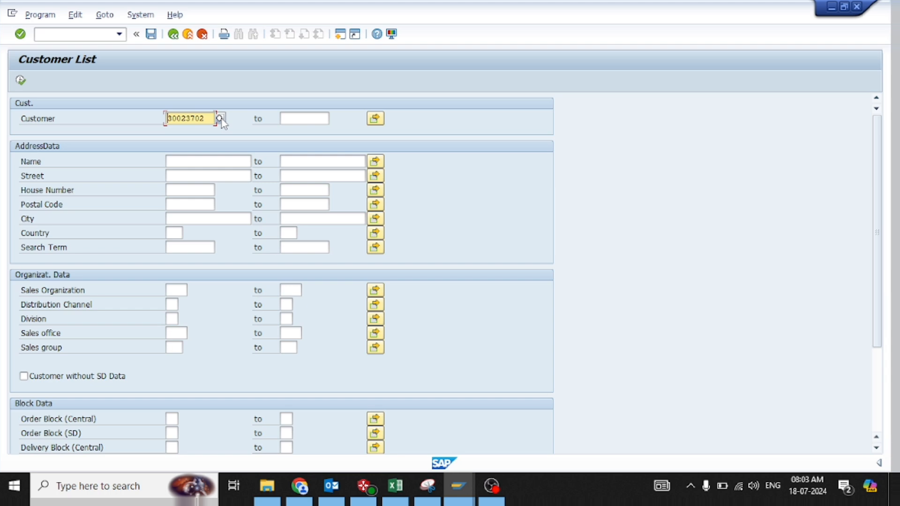
# Find the customer by searching company-code customers for the name "the keypad*", select the match and run the report
pyautogui.click(221, 120)
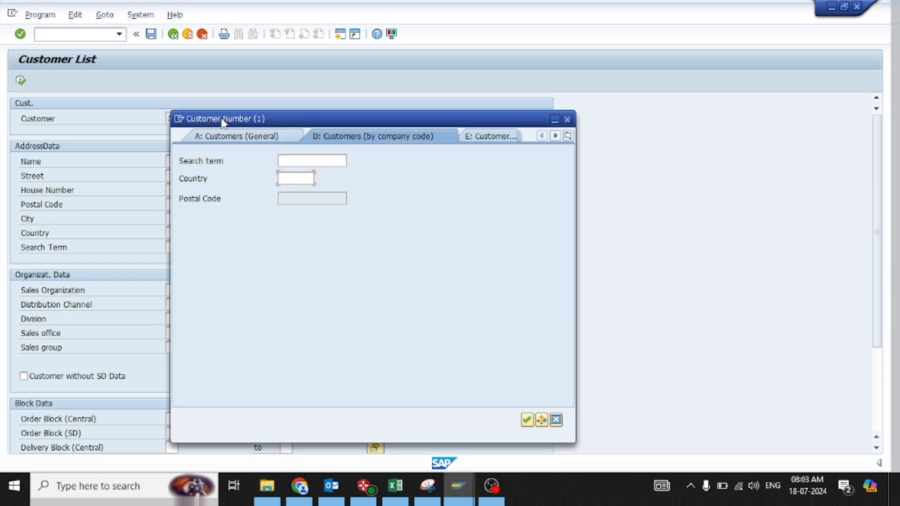
pyautogui.press('Tab')
pyautogui.write('the ')
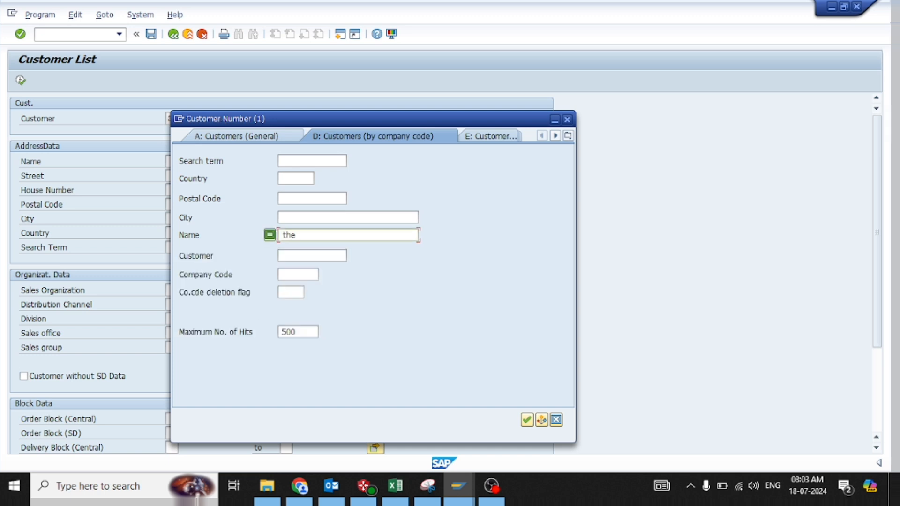
pyautogui.write('keypad*')
pyautogui.press('Return')
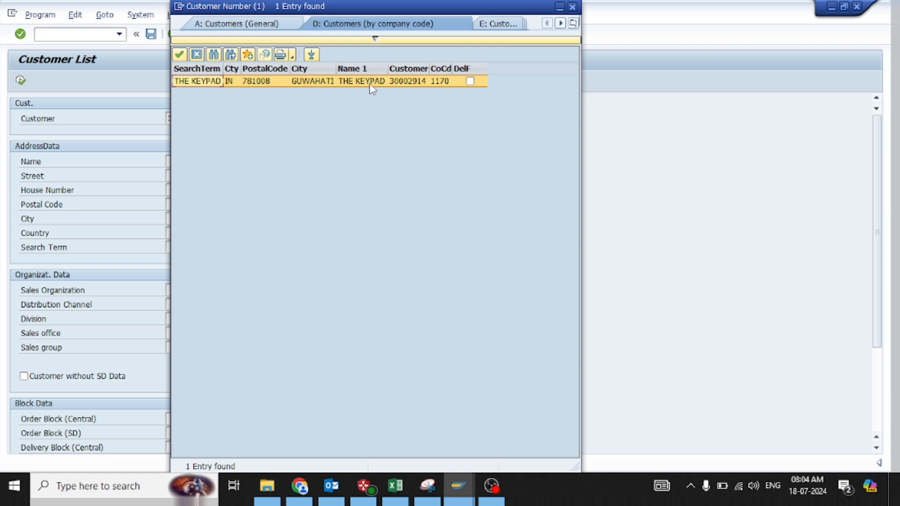
pyautogui.doubleClick(371, 82)
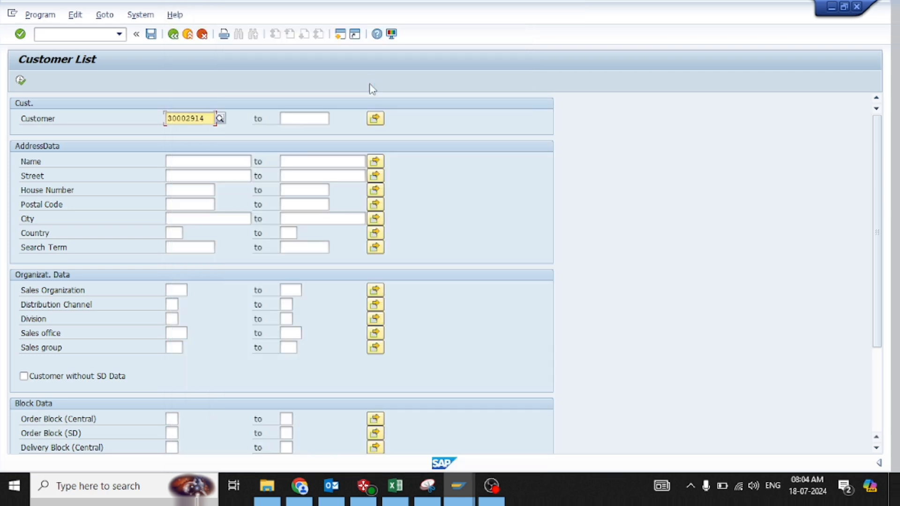
pyautogui.click(20, 81)
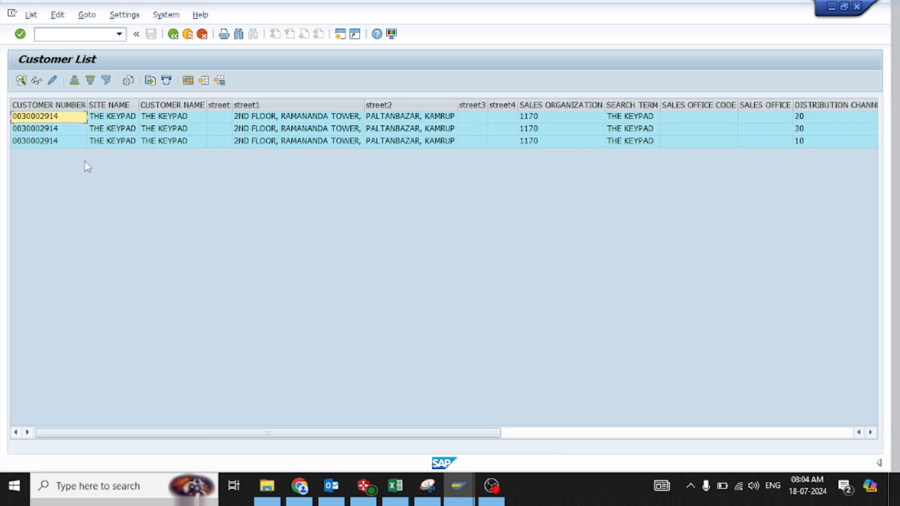
# Examine the rows for THE KEYPAD, comparing distribution channel, client type and partner customer columns
pyautogui.press('Down')
pyautogui.press('Down')
pyautogui.press('Up')
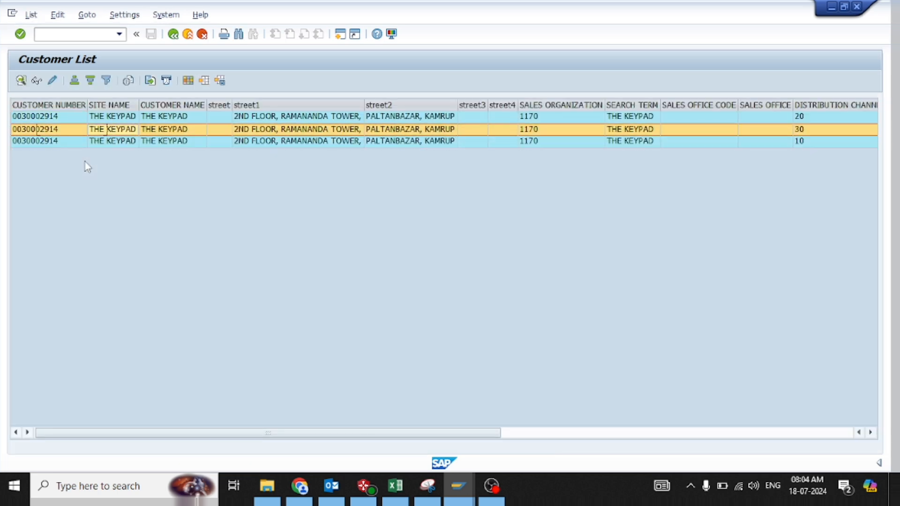
pyautogui.press('Right')
pyautogui.press('Right')
pyautogui.press('Right')
pyautogui.press('Right')
pyautogui.press('Right')
pyautogui.press('Right')
pyautogui.press('Right')
pyautogui.press('Right')
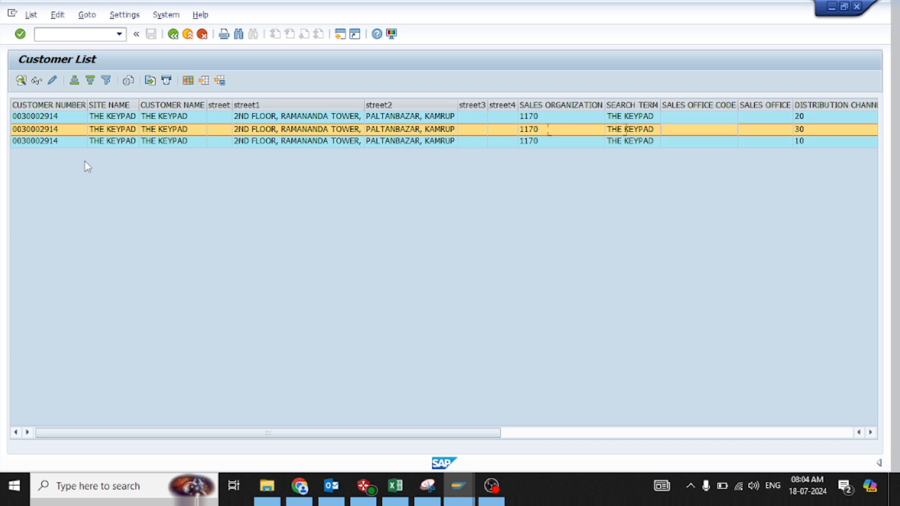
pyautogui.press('Right')
pyautogui.press('Right')
pyautogui.press('Right')
pyautogui.press('Right')
pyautogui.press('Right')
pyautogui.press('Right')
pyautogui.press('Right')
pyautogui.press('Right')
pyautogui.press('Right')
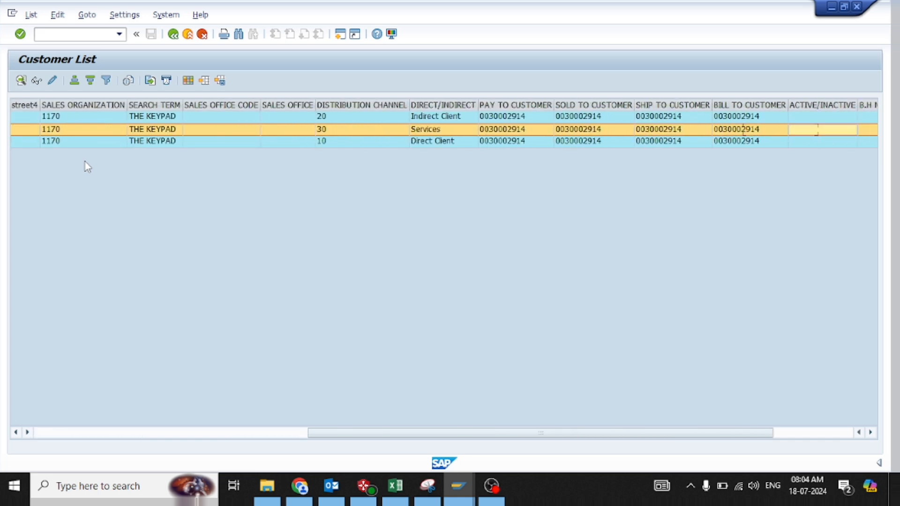
pyautogui.press('Right')
pyautogui.press('Right')
pyautogui.press('Left')
pyautogui.press('Left')
pyautogui.press('Left')
pyautogui.press('Left')
pyautogui.press('Left')
pyautogui.press('Left')
pyautogui.press('Left')
pyautogui.press('Left')
pyautogui.press('Left')
pyautogui.press('Left')
pyautogui.press('Left')
pyautogui.press('Left')
pyautogui.press('Left')
pyautogui.press('Left')
pyautogui.press('Left')
pyautogui.press('Left')
pyautogui.press('Left')
pyautogui.press('Left')
pyautogui.press('Left')
pyautogui.press('Left')
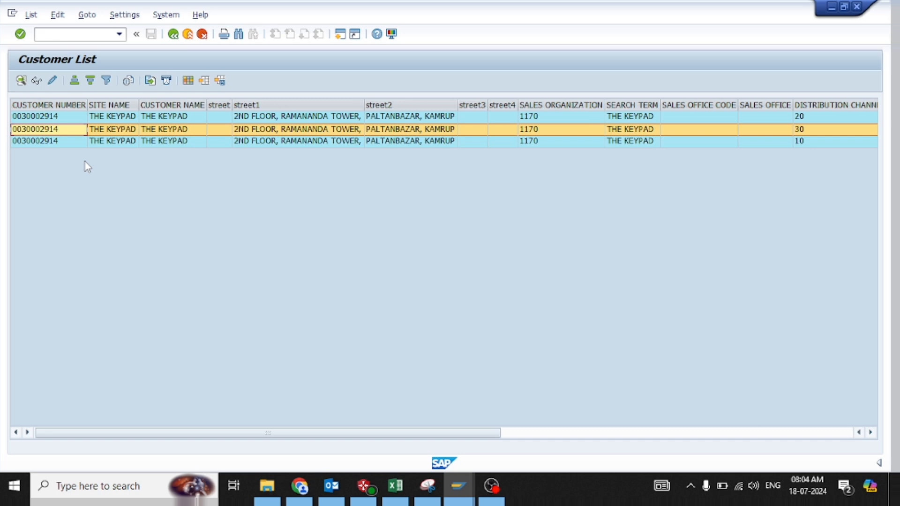
# Export the customer list as an Excel Office Open XML (XLSX) spreadsheet named 122 on the Desktop
pyautogui.click(31, 15)
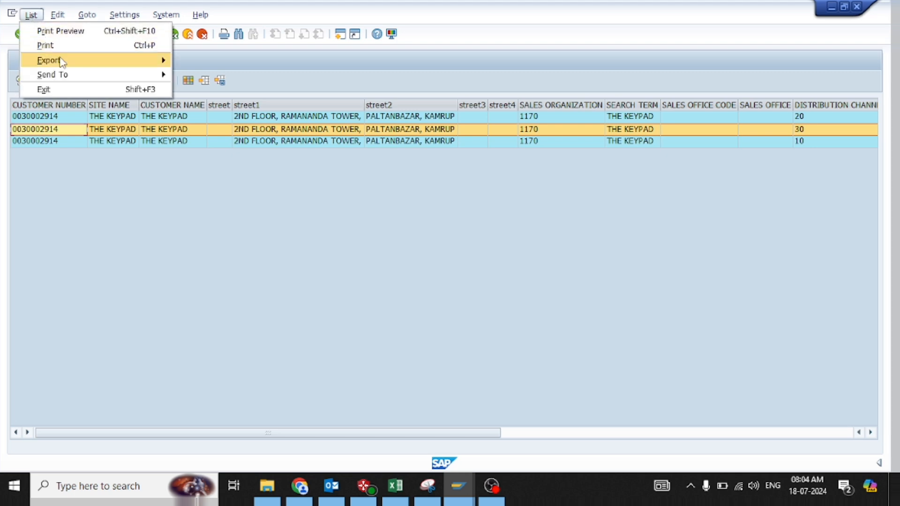
pyautogui.moveTo(61, 62)
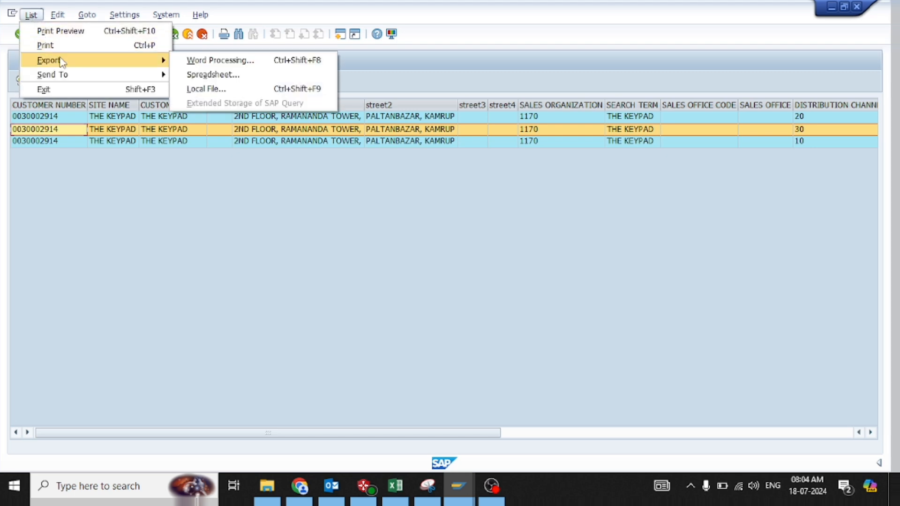
pyautogui.click(199, 75)
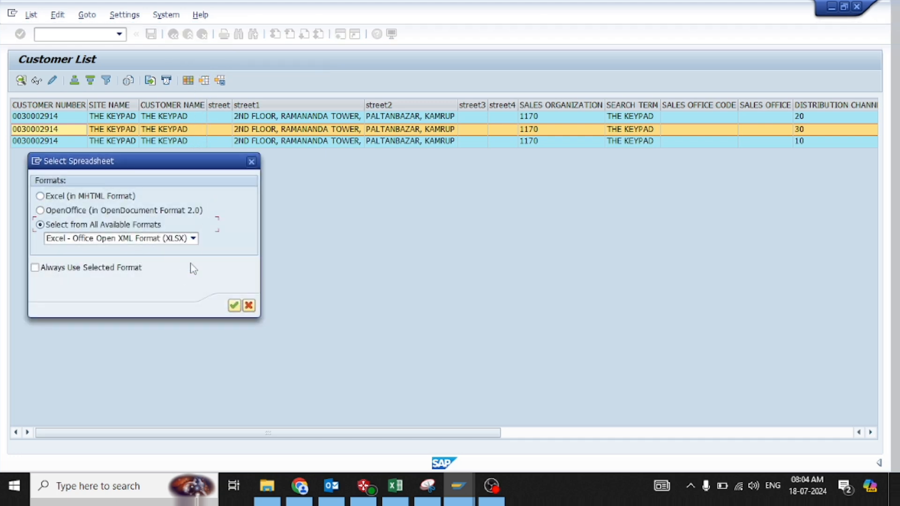
pyautogui.click(234, 306)
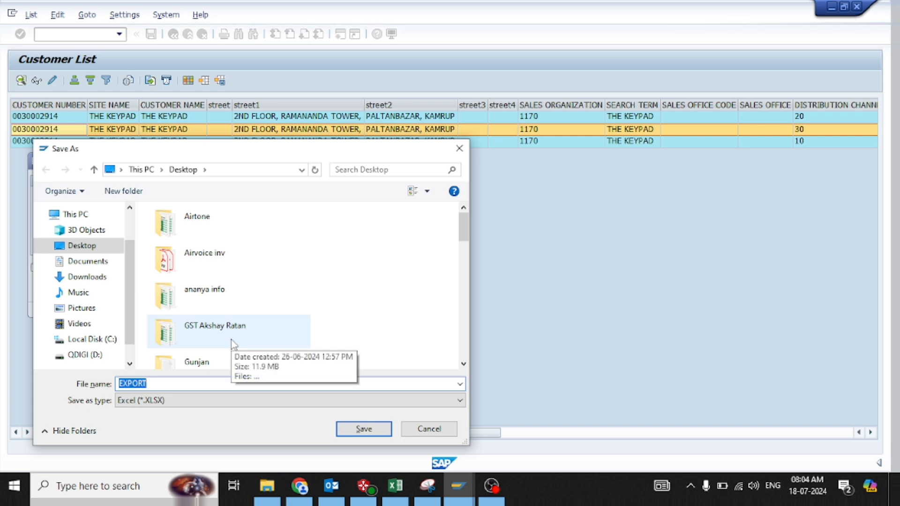
pyautogui.write('122')
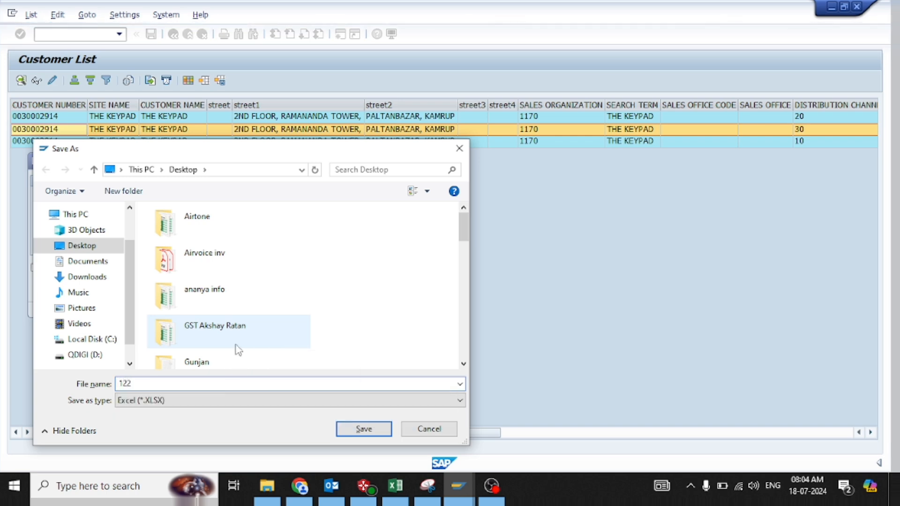
pyautogui.click(365, 432)
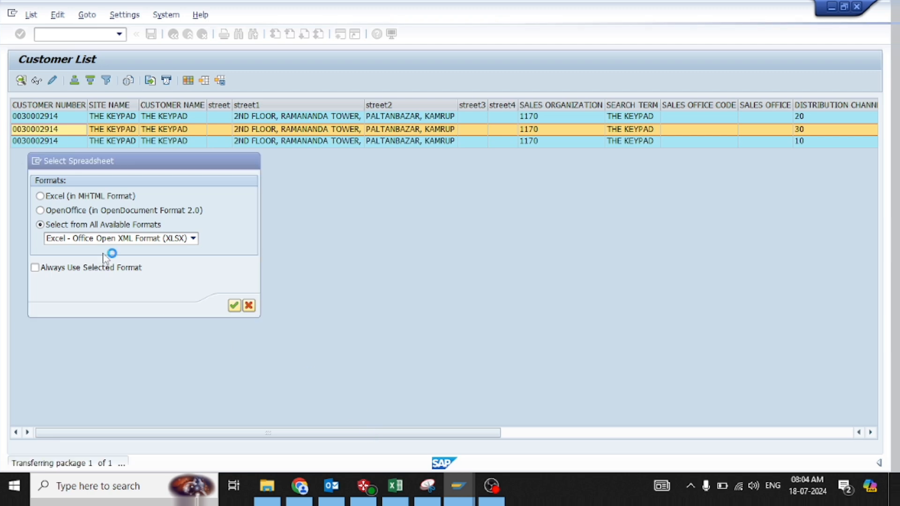
pyautogui.click(48, 296)
pyautogui.click(48, 297)
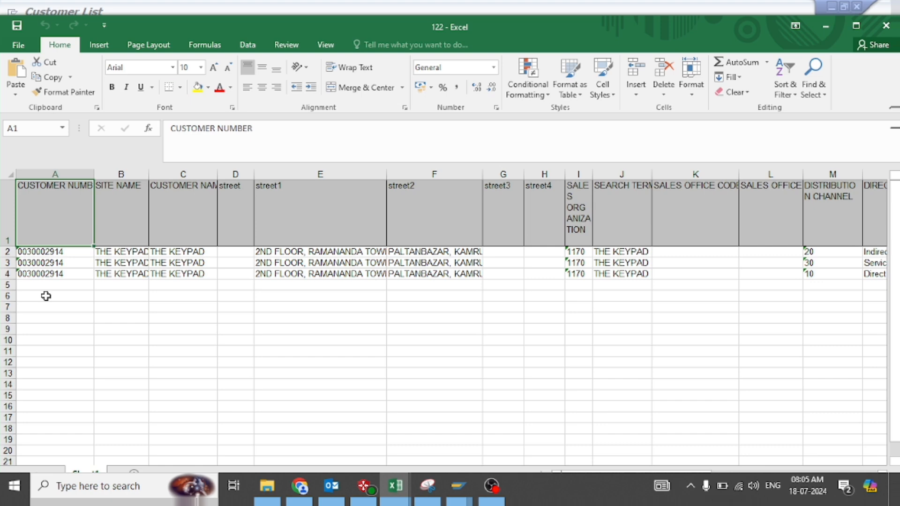
# Review all columns of the exported 122 workbook in Excel and return to the SAP customer list
pyautogui.press('Right')
pyautogui.press('Right')
pyautogui.press('Right')
pyautogui.press('Right')
pyautogui.press('Right')
pyautogui.press('Right')
pyautogui.press('Right')
pyautogui.press('Right')
pyautogui.press('Right')
pyautogui.press('Right')
pyautogui.press('Right')
pyautogui.press('Right')
pyautogui.press('Right')
pyautogui.press('Right')
pyautogui.press('Right')
pyautogui.press('Right')
pyautogui.press('Right')
pyautogui.press('Right')
pyautogui.press('Right')
pyautogui.press('Right')
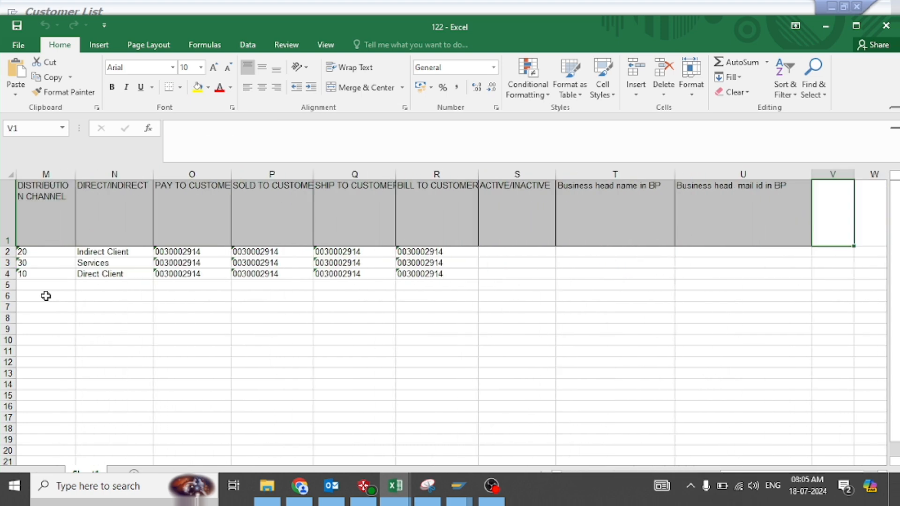
pyautogui.press('Left')
pyautogui.press('Left')
pyautogui.press('Left')
pyautogui.press('Left')
pyautogui.press('Left')
pyautogui.press('Left')
pyautogui.press('Left')
pyautogui.press('Left')
pyautogui.press('Left')
pyautogui.press('Left')
pyautogui.press('Left')
pyautogui.press('Left')
pyautogui.press('Left')
pyautogui.press('Left')
pyautogui.press('Left')
pyautogui.press('Left')
pyautogui.press('Left')
pyautogui.press('Left')
pyautogui.press('Left')
pyautogui.press('Left')
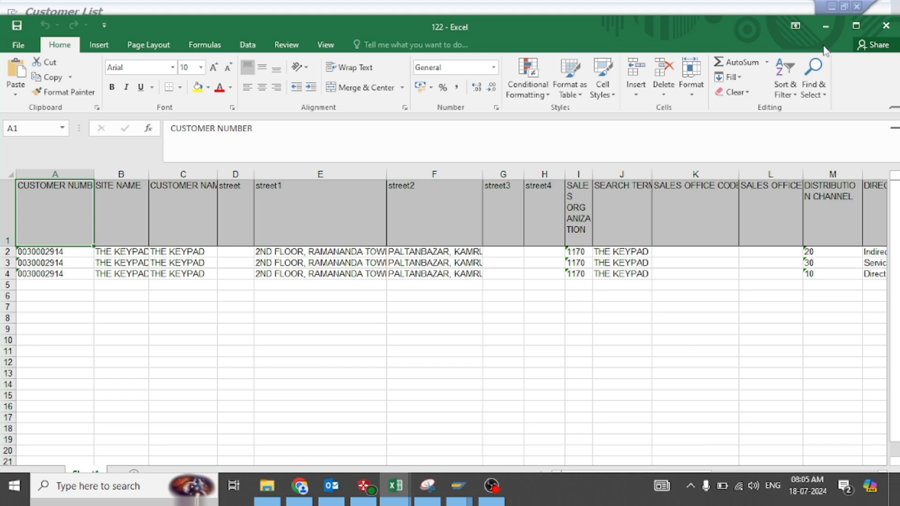
pyautogui.click(825, 28)
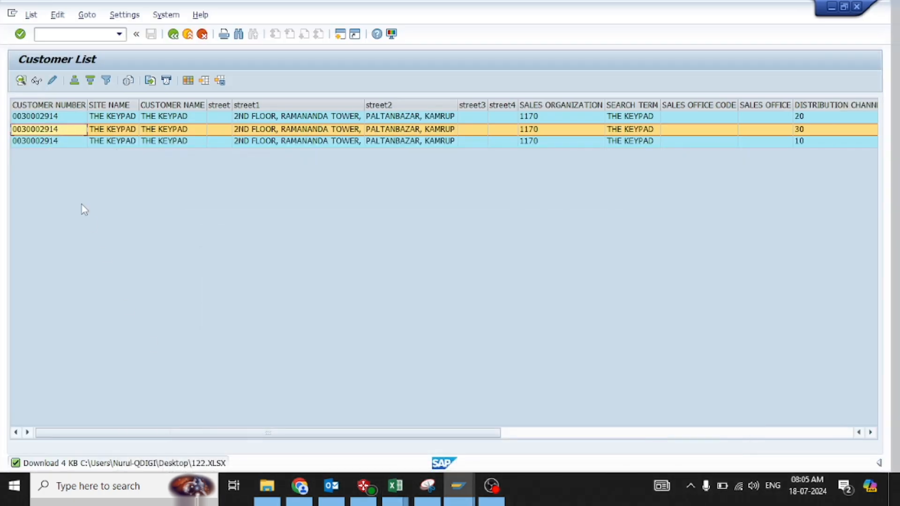
# Return to the selection screen, clear the customer number, filter by the name "the keypad" and run the report
pyautogui.click(173, 34)
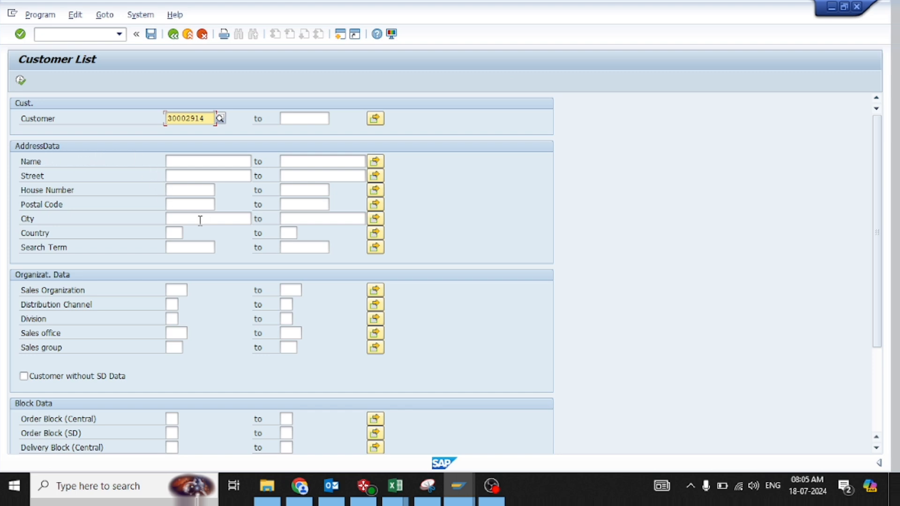
pyautogui.press('Delete')
pyautogui.press('Delete')
pyautogui.press('Delete')
pyautogui.press('Delete')
pyautogui.press('Delete')
pyautogui.press('Delete')
pyautogui.press('Delete')
pyautogui.press('Delete')
pyautogui.click(185, 163)
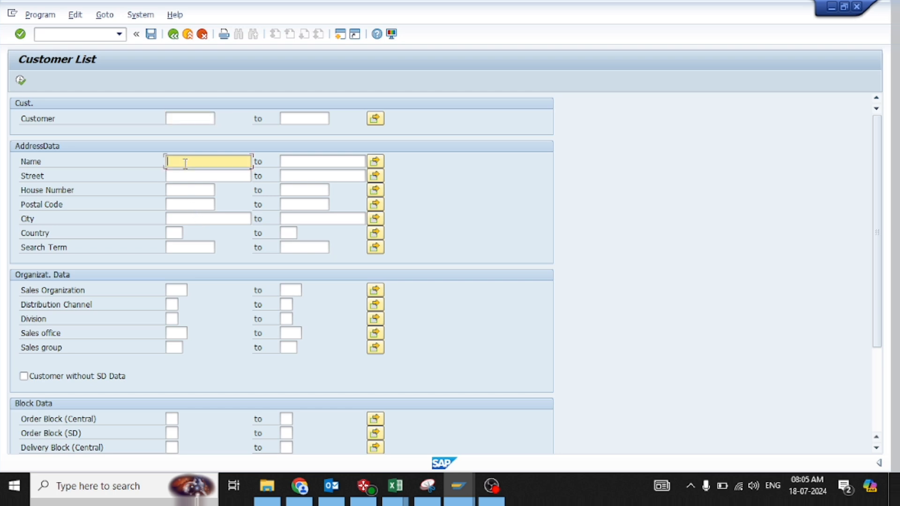
pyautogui.write('the')
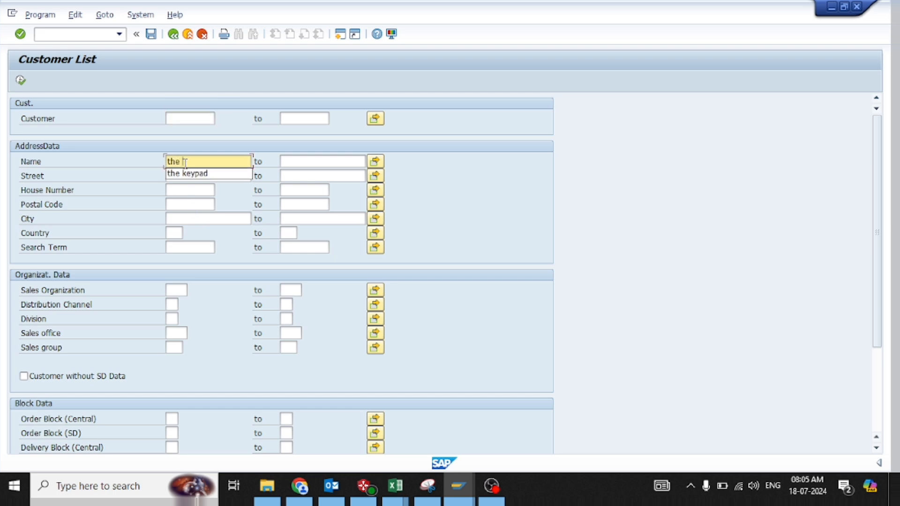
pyautogui.press('Down')
pyautogui.press('Return')
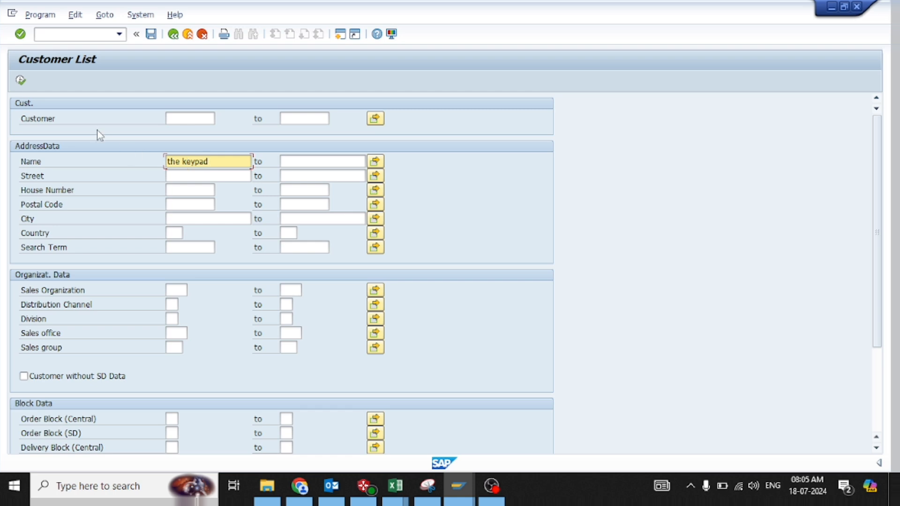
pyautogui.click(20, 82)
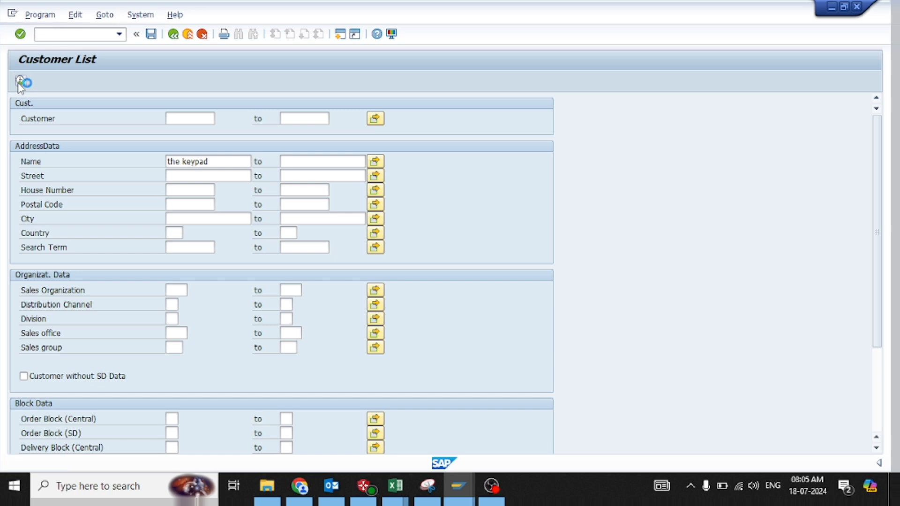
# Look across the customer number, site name and customer name columns of the name-filtered list
pyautogui.press('Right')
pyautogui.press('Right')
pyautogui.press('Right')
pyautogui.press('Right')
pyautogui.press('Right')
pyautogui.press('Right')
pyautogui.press('Right')
pyautogui.press('Right')
pyautogui.press('Right')
pyautogui.press('Right')
pyautogui.press('Right')
pyautogui.press('Right')
pyautogui.press('Right')
pyautogui.press('Right')
pyautogui.press('Right')
pyautogui.press('Right')
pyautogui.press('Right')
pyautogui.press('Right')
pyautogui.press('Right')
pyautogui.press('Right')
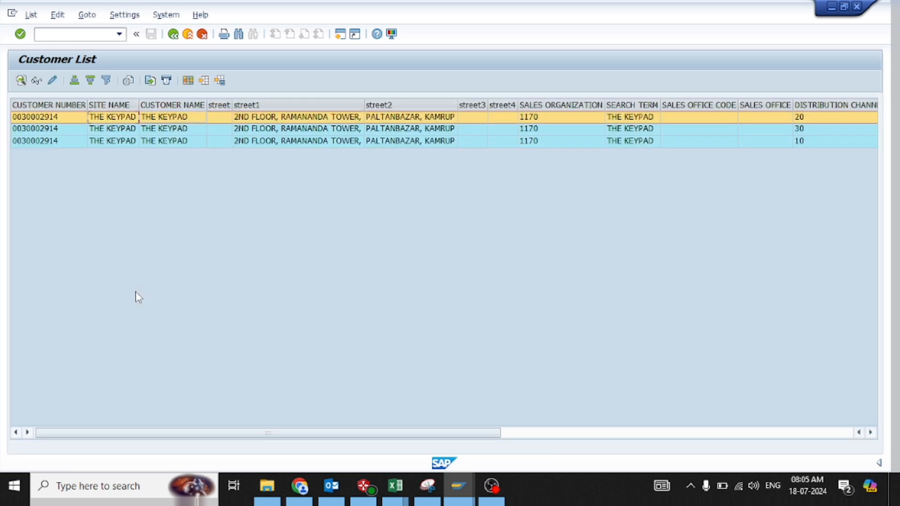
pyautogui.press('Left')
pyautogui.press('Left')
pyautogui.press('Left')
pyautogui.press('Left')
pyautogui.press('Left')
pyautogui.press('Left')
pyautogui.press('Left')
pyautogui.press('Left')
pyautogui.press('Left')
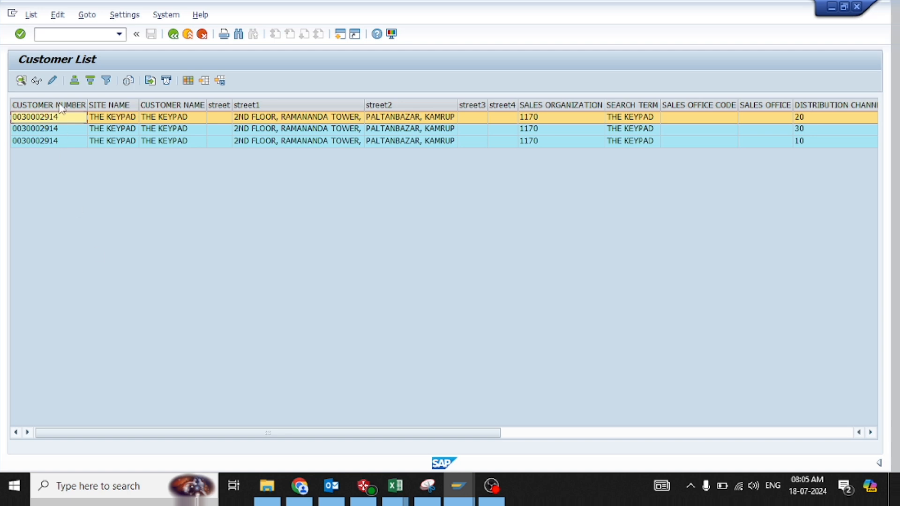
# Return to the selection screen, clear the name filter, set the sales organization to 1170 and run the report
pyautogui.click(172, 37)
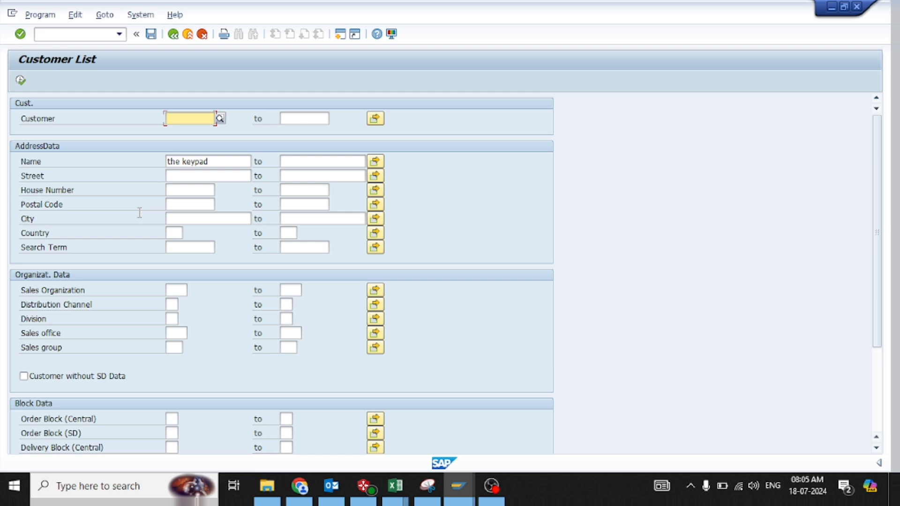
pyautogui.click(216, 157)
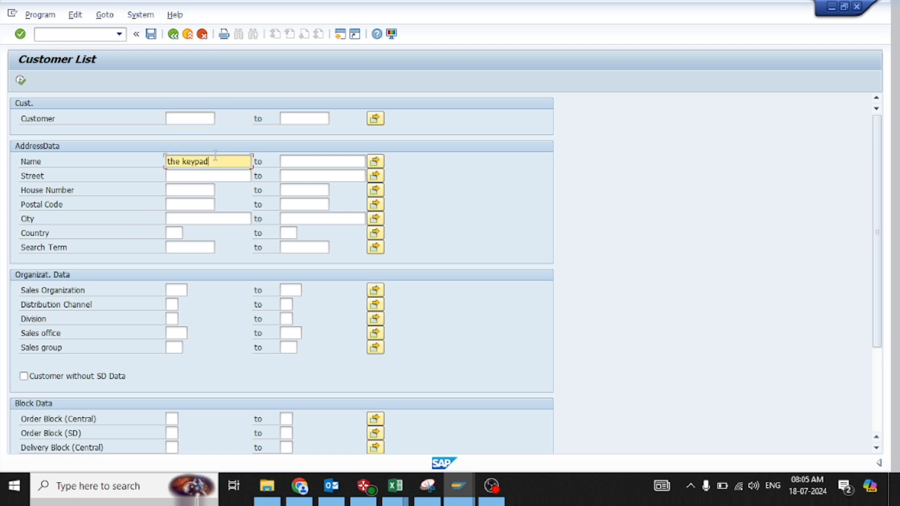
pyautogui.press('BackSpace')
pyautogui.press('BackSpace')
pyautogui.press('BackSpace')
pyautogui.press('BackSpace')
pyautogui.press('BackSpace')
pyautogui.press('BackSpace')
pyautogui.press('BackSpace')
pyautogui.press('BackSpace')
pyautogui.press('BackSpace')
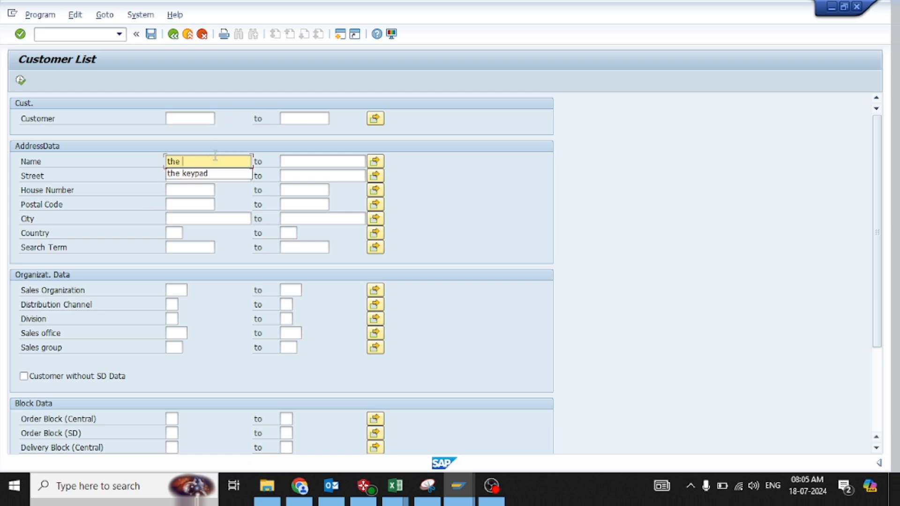
pyautogui.click(299, 302)
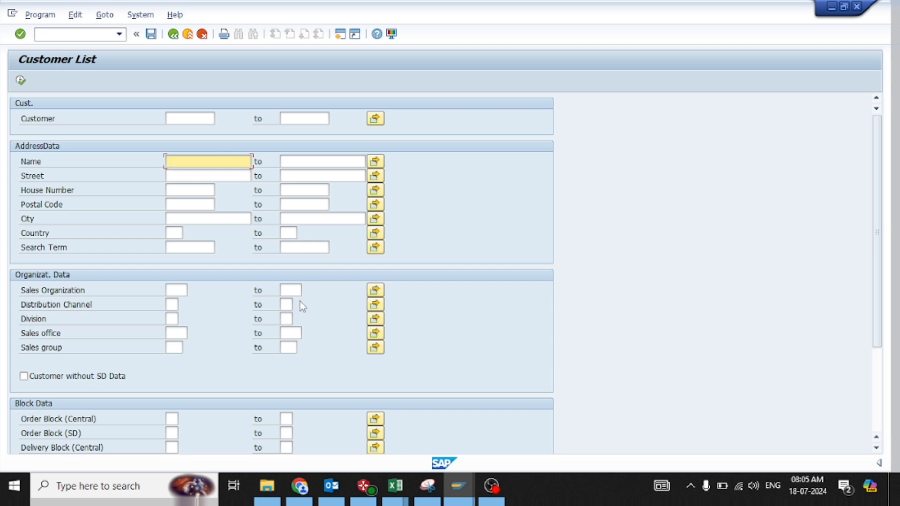
pyautogui.click(173, 290)
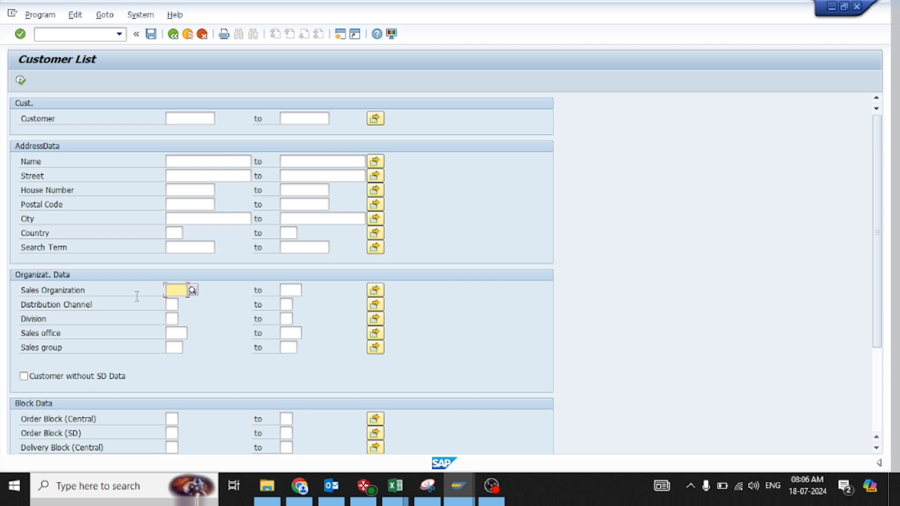
pyautogui.write('1170')
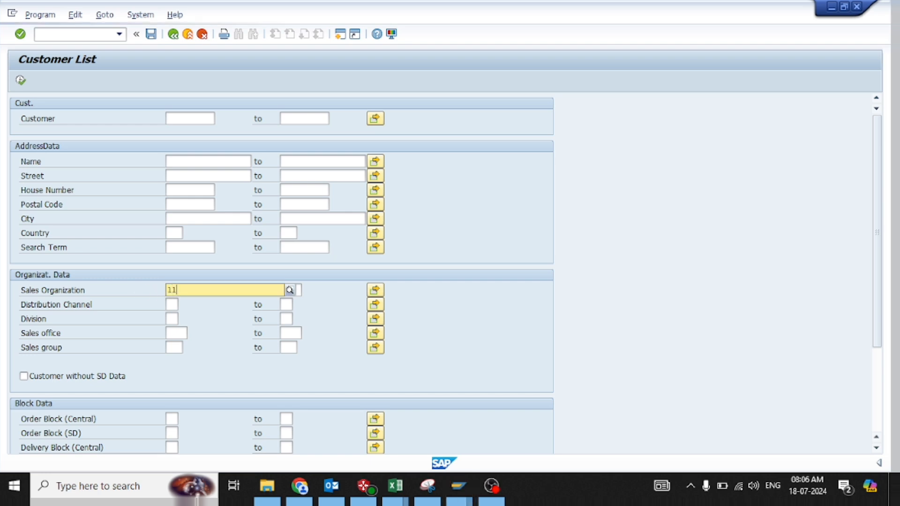
pyautogui.click(395, 276)
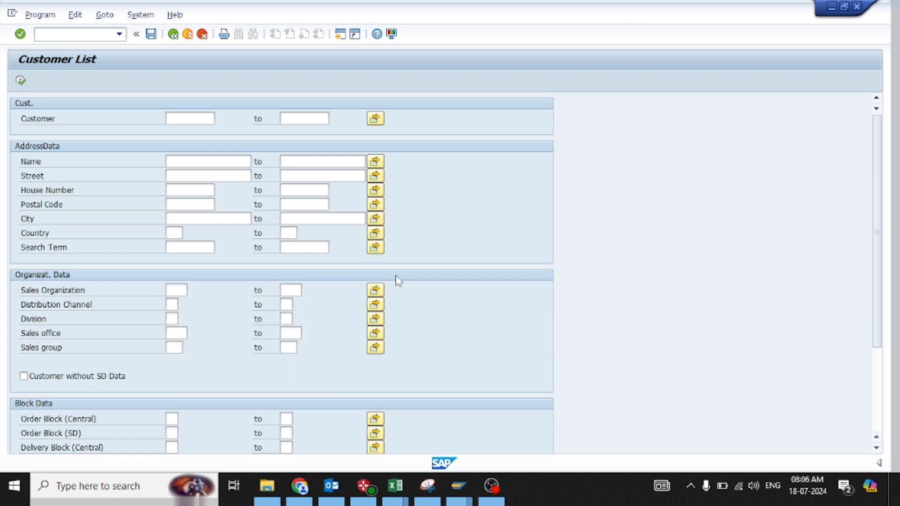
pyautogui.click(20, 82)
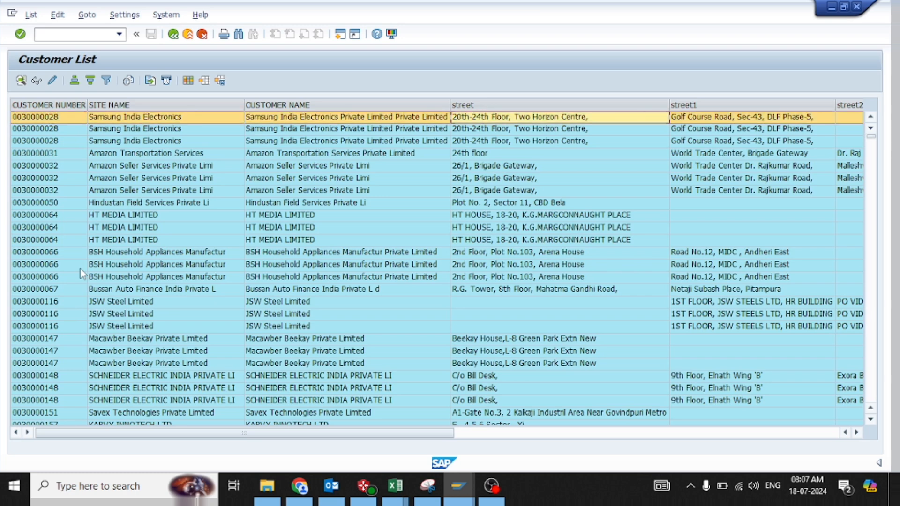
# Examine the customer rows listed for sales organization 1170, checking site names, customer names and street columns
pyautogui.press('Down')
pyautogui.press('Down')
pyautogui.press('Down')
pyautogui.press('Down')
pyautogui.press('Down')
pyautogui.press('Down')
pyautogui.press('Down')
pyautogui.press('Down')
pyautogui.press('Down')
pyautogui.press('Down')
pyautogui.press('Down')
pyautogui.press('Down')
pyautogui.press('Down')
pyautogui.press('Down')
pyautogui.press('Down')
pyautogui.press('Down')
pyautogui.press('Down')
pyautogui.press('Down')
pyautogui.press('Down')
pyautogui.press('Down')
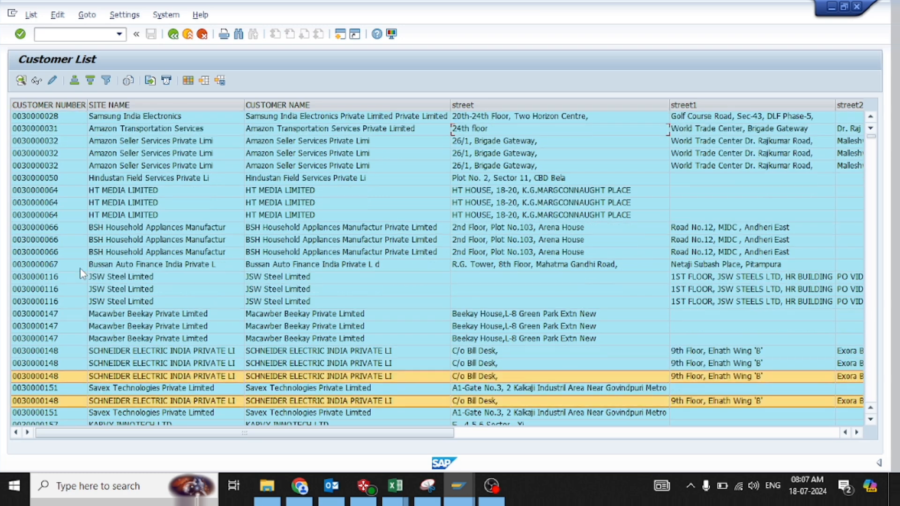
pyautogui.press('Down')
pyautogui.press('Down')
pyautogui.press('Down')
pyautogui.press('Down')
pyautogui.press('Down')
pyautogui.press('Down')
pyautogui.press('Down')
pyautogui.press('Down')
pyautogui.press('Down')
pyautogui.press('Down')
pyautogui.press('Down')
pyautogui.press('Down')
pyautogui.press('Down')
pyautogui.press('Down')
pyautogui.press('Down')
pyautogui.press('Down')
pyautogui.press('Down')
pyautogui.press('Down')
pyautogui.press('Down')
pyautogui.press('Down')
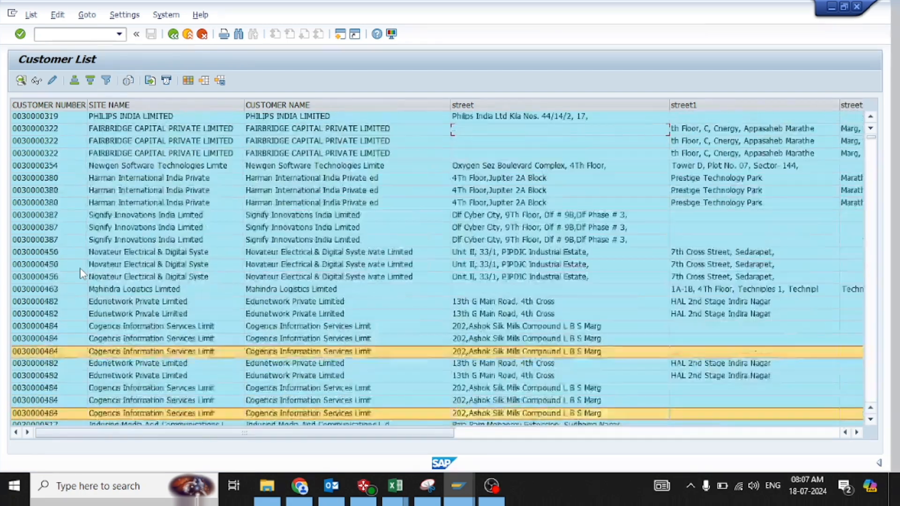
pyautogui.press('Down')
pyautogui.press('Down')
pyautogui.press('Down')
pyautogui.press('Down')
pyautogui.press('Down')
pyautogui.press('Down')
pyautogui.press('Down')
pyautogui.press('Down')
pyautogui.press('Down')
pyautogui.press('Down')
pyautogui.press('Down')
pyautogui.press('Down')
pyautogui.press('Down')
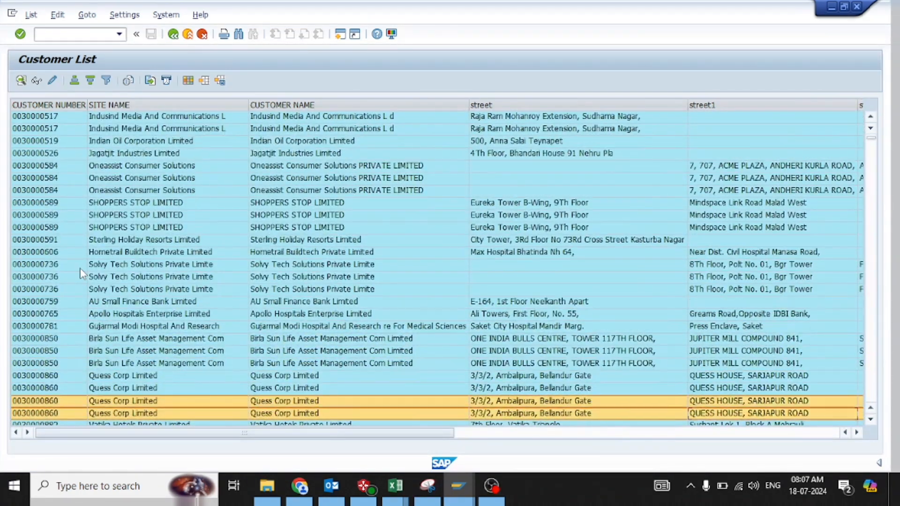
pyautogui.press('Down')
pyautogui.press('Down')
pyautogui.press('Down')
pyautogui.press('Down')
pyautogui.press('Down')
pyautogui.press('Down')
pyautogui.press('Down')
pyautogui.press('Down')
pyautogui.press('Down')
pyautogui.press('Down')
pyautogui.press('Down')
pyautogui.press('Down')
pyautogui.press('Down')
pyautogui.press('Down')
pyautogui.press('Down')
pyautogui.press('Down')
pyautogui.press('Down')
pyautogui.press('Down')
pyautogui.press('Down')
pyautogui.press('Down')
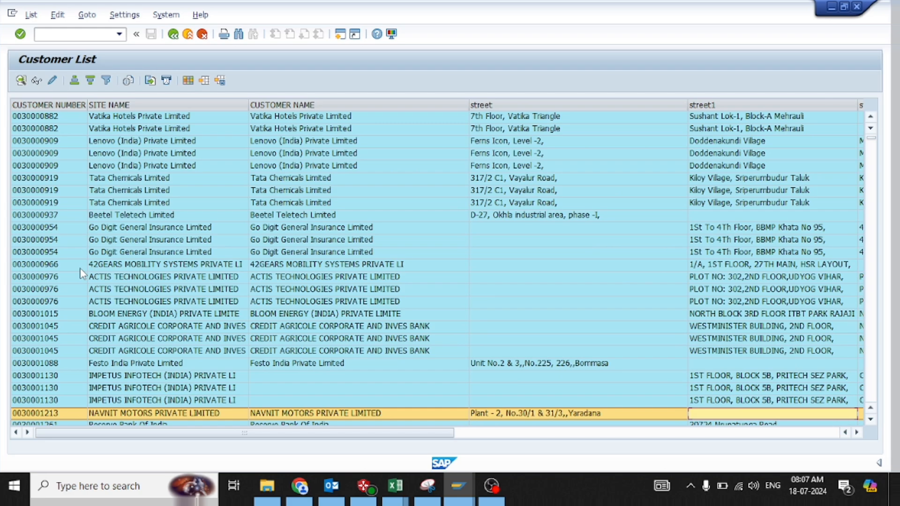
pyautogui.press('Down')
pyautogui.press('Down')
pyautogui.press('Down')
pyautogui.press('Down')
pyautogui.press('Down')
pyautogui.press('Down')
pyautogui.press('Down')
pyautogui.press('Down')
pyautogui.press('Down')
pyautogui.press('Down')
pyautogui.press('Down')
pyautogui.press('Down')
pyautogui.press('Down')
pyautogui.press('Down')
pyautogui.press('Down')
pyautogui.press('Down')
pyautogui.press('Down')
pyautogui.press('Down')
pyautogui.press('Down')
pyautogui.press('Down')
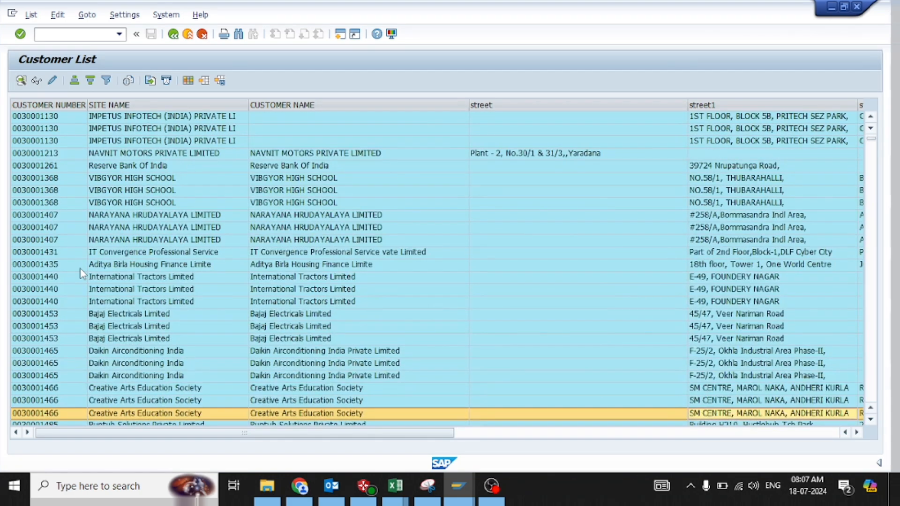
pyautogui.press('Down')
pyautogui.press('Down')
pyautogui.press('Down')
pyautogui.press('Down')
pyautogui.press('Down')
pyautogui.press('Down')
pyautogui.press('Down')
pyautogui.press('Down')
pyautogui.press('Down')
pyautogui.press('Down')
pyautogui.press('Down')
pyautogui.press('Down')
pyautogui.press('Down')
pyautogui.press('Down')
pyautogui.press('Down')
pyautogui.press('Down')
pyautogui.press('Down')
pyautogui.press('Down')
pyautogui.press('Down')
pyautogui.press('Down')
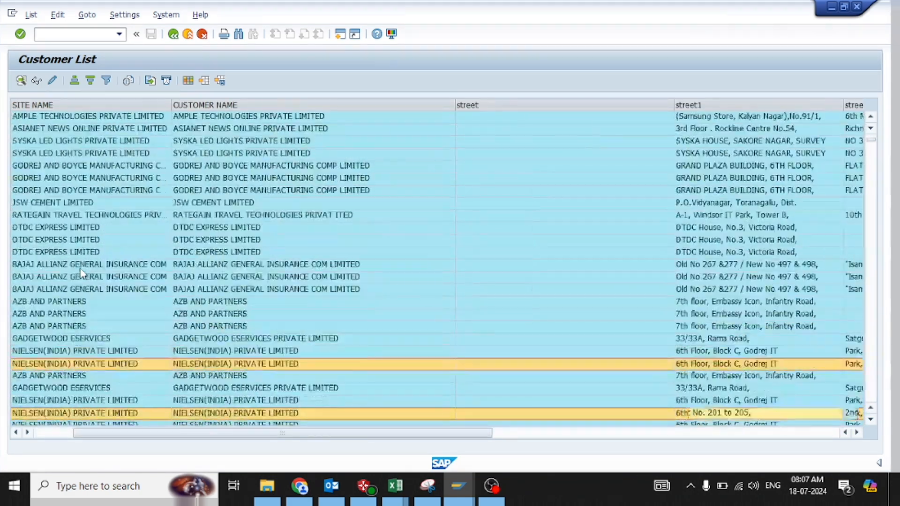
pyautogui.press('Down')
pyautogui.press('Down')
pyautogui.press('Down')
pyautogui.press('Down')
pyautogui.press('Down')
pyautogui.press('Down')
pyautogui.press('Down')
pyautogui.press('Down')
pyautogui.press('Down')
pyautogui.press('Down')
pyautogui.press('Down')
pyautogui.press('Down')
pyautogui.press('Down')
pyautogui.press('Down')
pyautogui.press('Down')
pyautogui.press('Down')
pyautogui.press('Down')
pyautogui.press('Down')
pyautogui.press('Down')
pyautogui.press('Down')
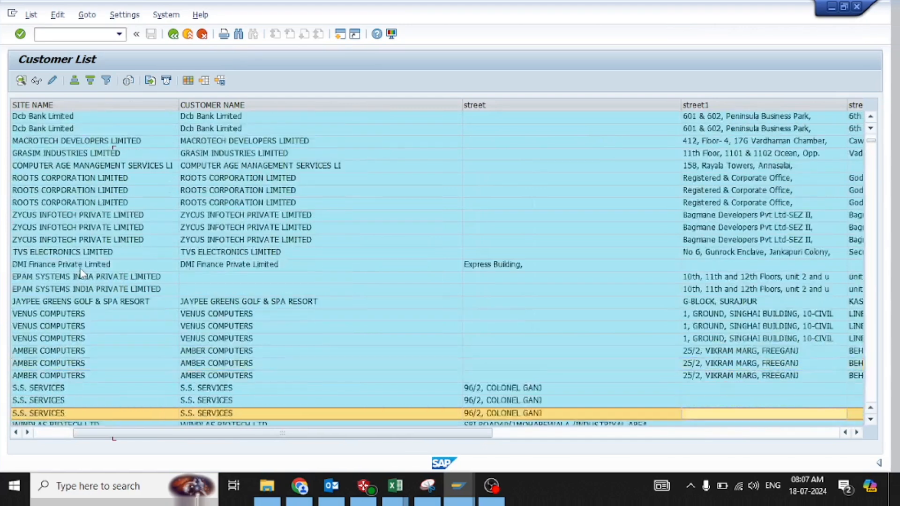
pyautogui.press('Down')
pyautogui.press('Down')
pyautogui.press('Down')
pyautogui.press('Down')
pyautogui.press('Down')
pyautogui.press('Down')
pyautogui.press('Down')
pyautogui.press('Down')
pyautogui.press('Down')
pyautogui.press('Down')
pyautogui.press('Down')
pyautogui.press('Down')
pyautogui.press('Down')
pyautogui.press('Down')
pyautogui.press('Down')
pyautogui.press('Down')
pyautogui.press('Down')
pyautogui.press('Down')
pyautogui.press('Down')
pyautogui.press('Down')
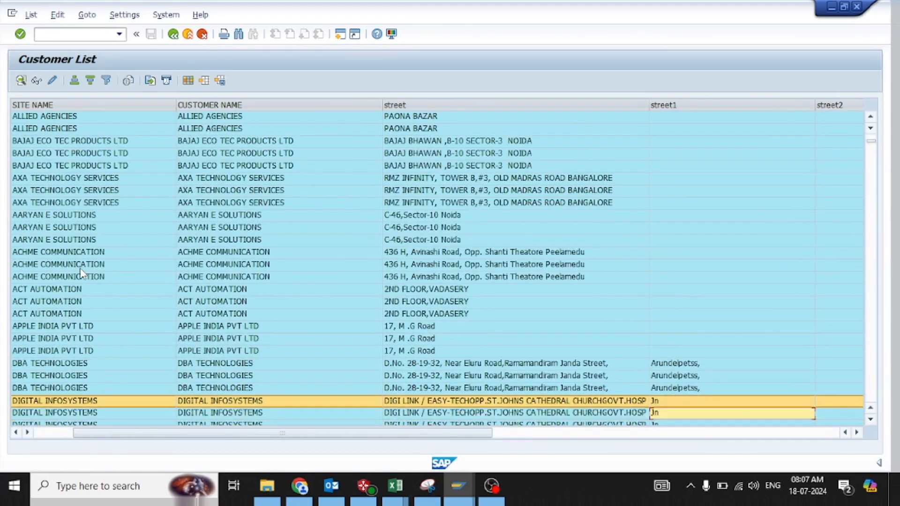
pyautogui.press('Down')
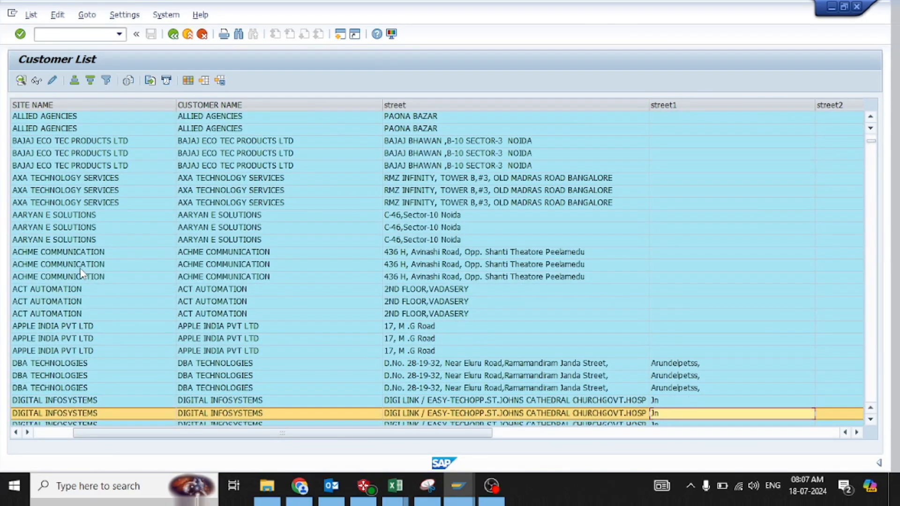
# Export the sales organization's customer list as an Excel Office Open XML (XLSX) spreadsheet named 444 on the Desktop
pyautogui.click(30, 15)
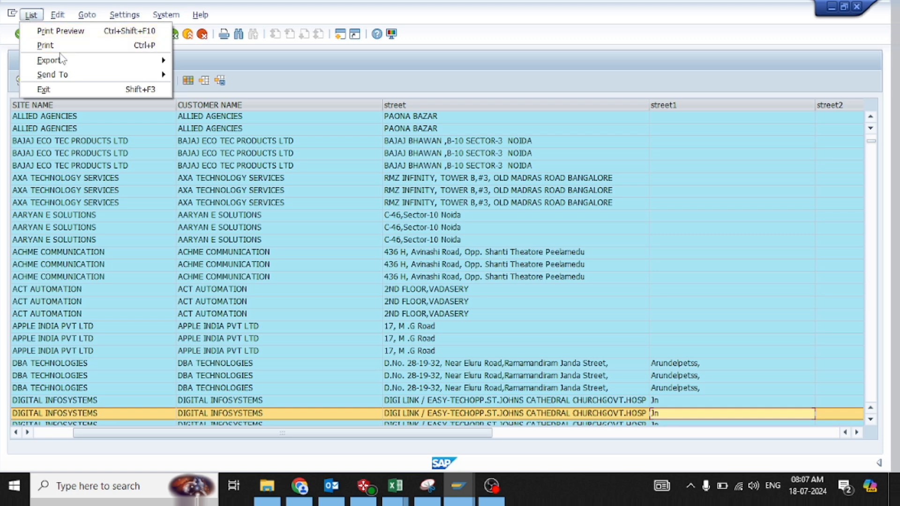
pyautogui.moveTo(65, 61)
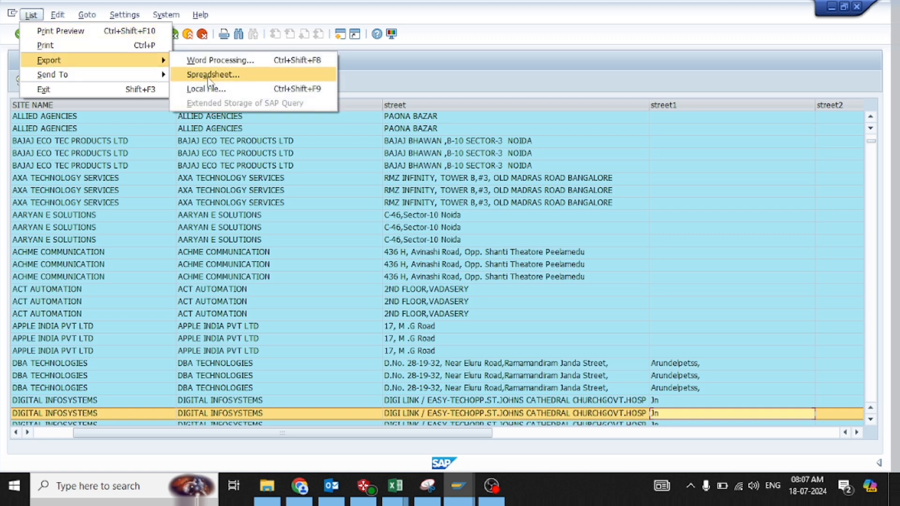
pyautogui.click(208, 75)
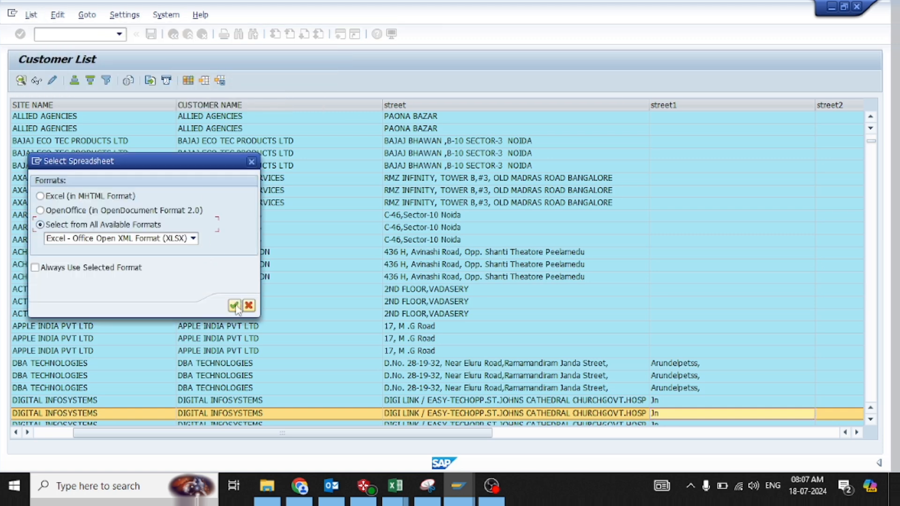
pyautogui.click(234, 306)
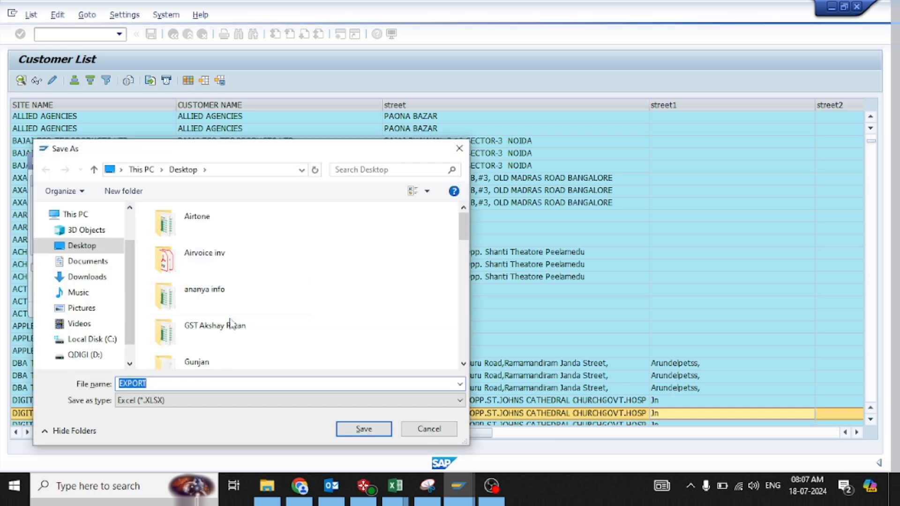
pyautogui.write('444')
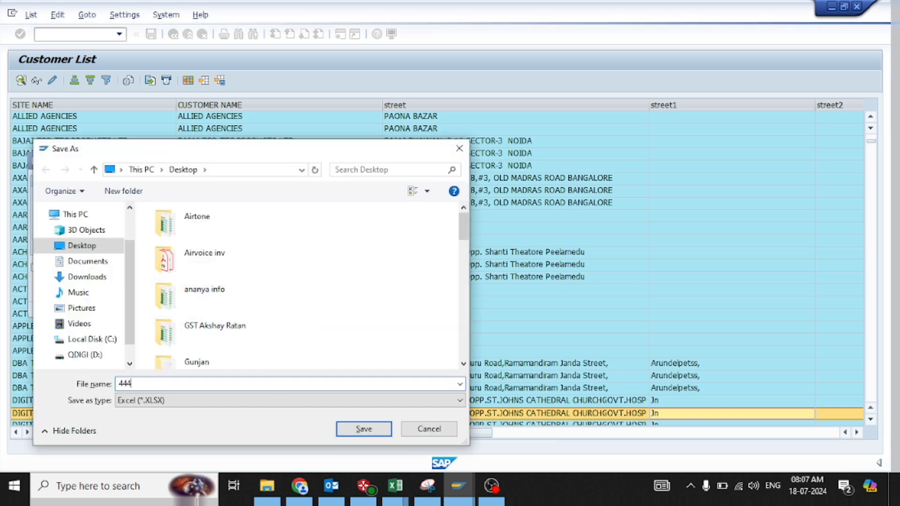
pyautogui.click(353, 428)
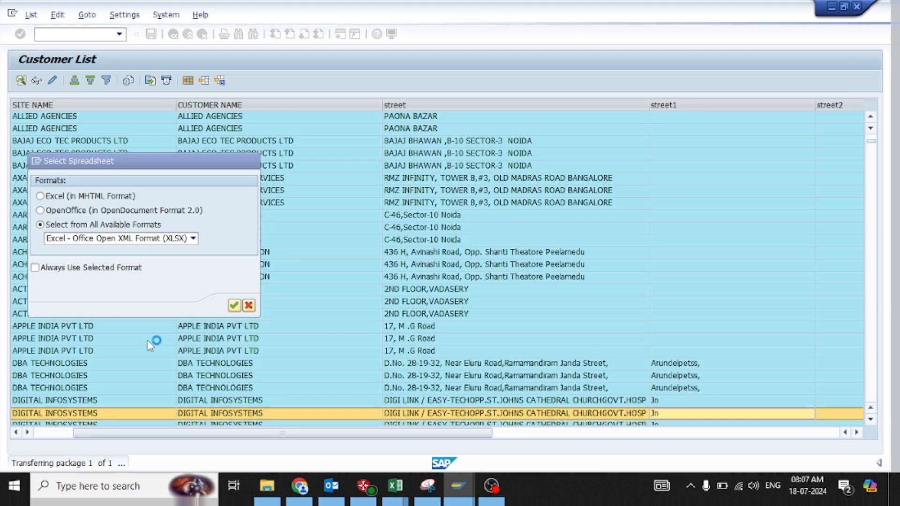
pyautogui.press('Return')
pyautogui.click(60, 301)
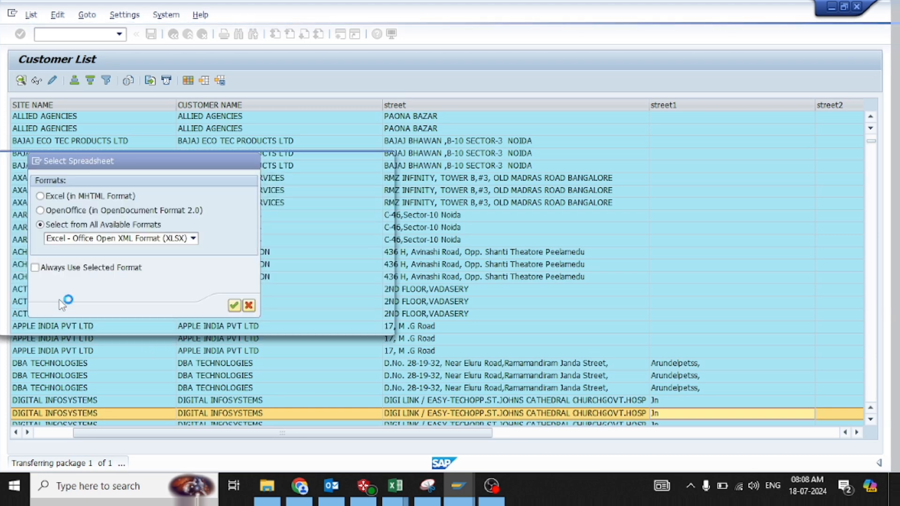
pyautogui.click(42, 299)
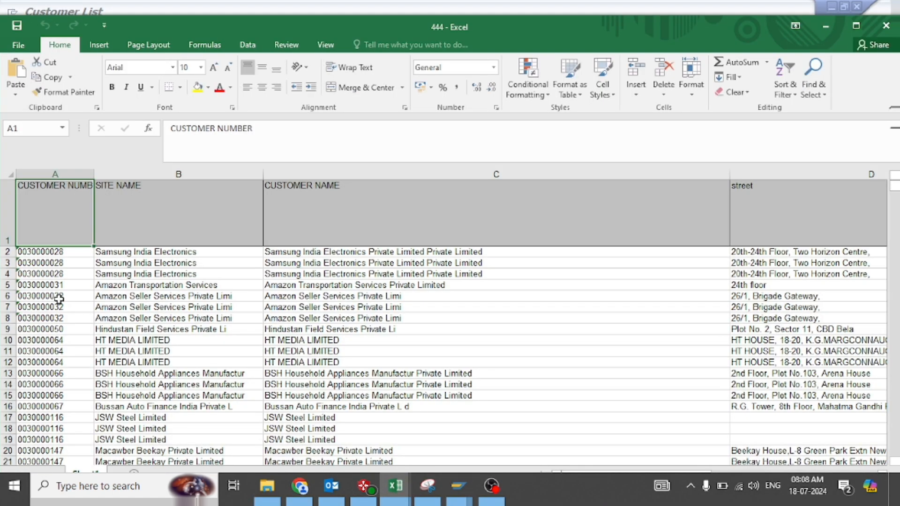
# Review the customer rows in the exported 444 workbook, close it and return to the SAP Customer List selection screen
pyautogui.press('Down')
pyautogui.press('Down')
pyautogui.press('Down')
pyautogui.press('Down')
pyautogui.press('Down')
pyautogui.press('Down')
pyautogui.press('Down')
pyautogui.press('Down')
pyautogui.press('Down')
pyautogui.press('Down')
pyautogui.press('Down')
pyautogui.press('Down')
pyautogui.press('Down')
pyautogui.press('Down')
pyautogui.press('Down')
pyautogui.press('Down')
pyautogui.press('Down')
pyautogui.press('Down')
pyautogui.press('Down')
pyautogui.press('Down')
pyautogui.press('Down')
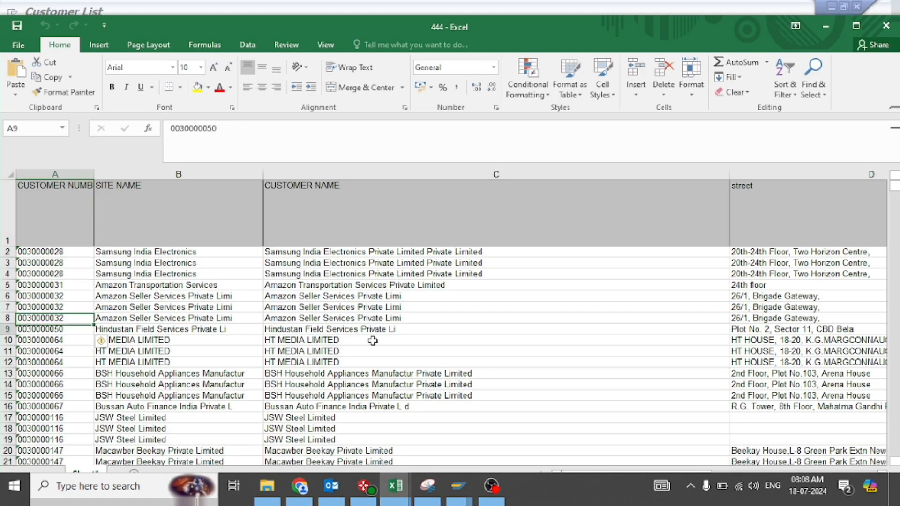
pyautogui.press('Down')
pyautogui.press('Down')
pyautogui.press('Down')
pyautogui.press('Down')
pyautogui.press('Down')
pyautogui.press('Down')
pyautogui.press('Down')
pyautogui.press('Down')
pyautogui.press('Down')
pyautogui.press('Down')
pyautogui.press('Down')
pyautogui.press('Down')
pyautogui.press('Down')
pyautogui.press('Down')
pyautogui.press('Down')
pyautogui.press('Down')
pyautogui.press('Down')
pyautogui.press('Down')
pyautogui.press('Down')
pyautogui.press('Down')
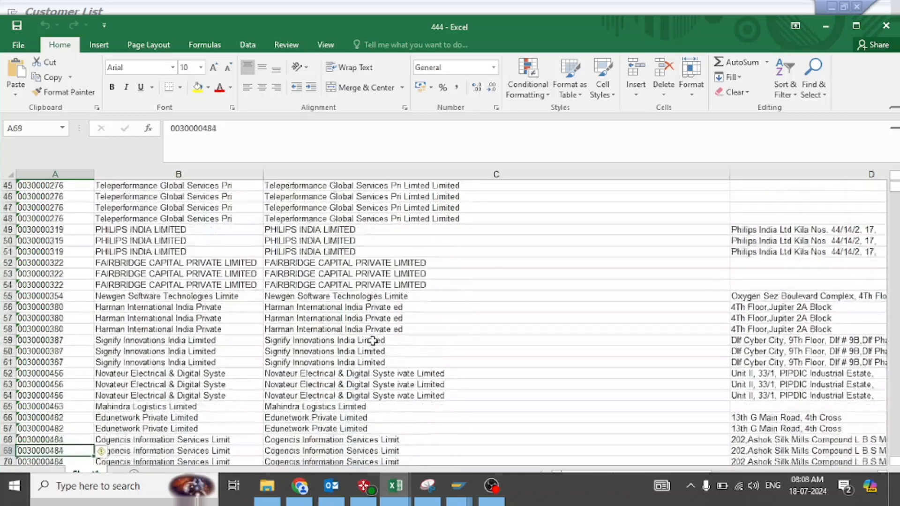
pyautogui.click(886, 26)
pyautogui.click(877, 449)
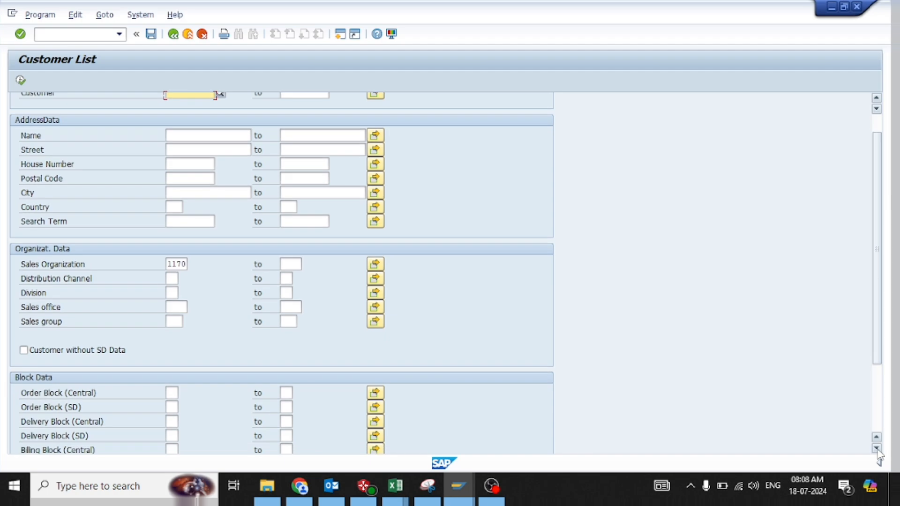
# Set the Order Block (Central) filter to 01 Overall block, choosing it from the list of possible entries
pyautogui.click(876, 449)
pyautogui.click(876, 449)
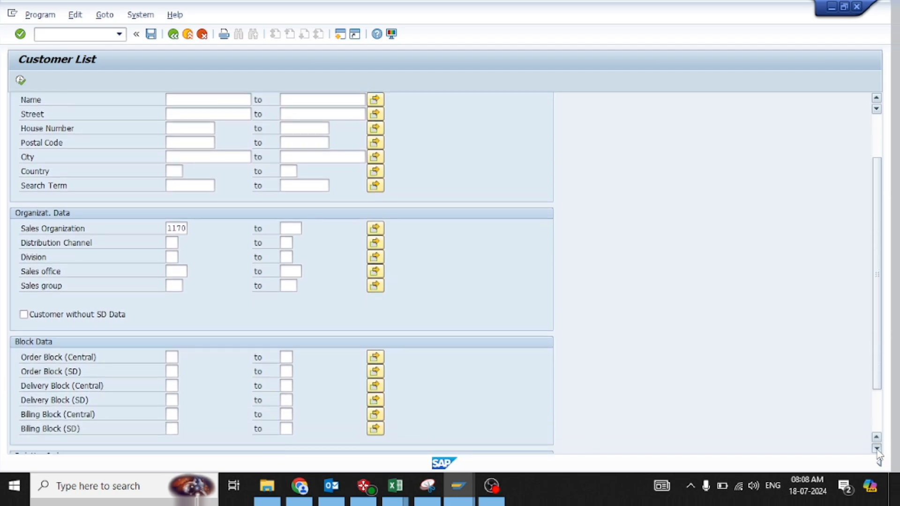
pyautogui.click(877, 449)
pyautogui.click(876, 448)
pyautogui.click(877, 449)
pyautogui.click(877, 448)
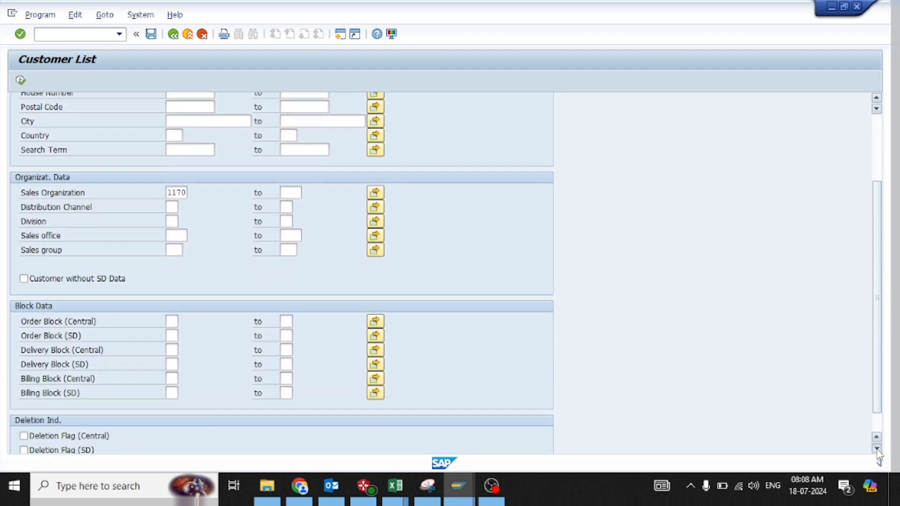
pyautogui.click(877, 448)
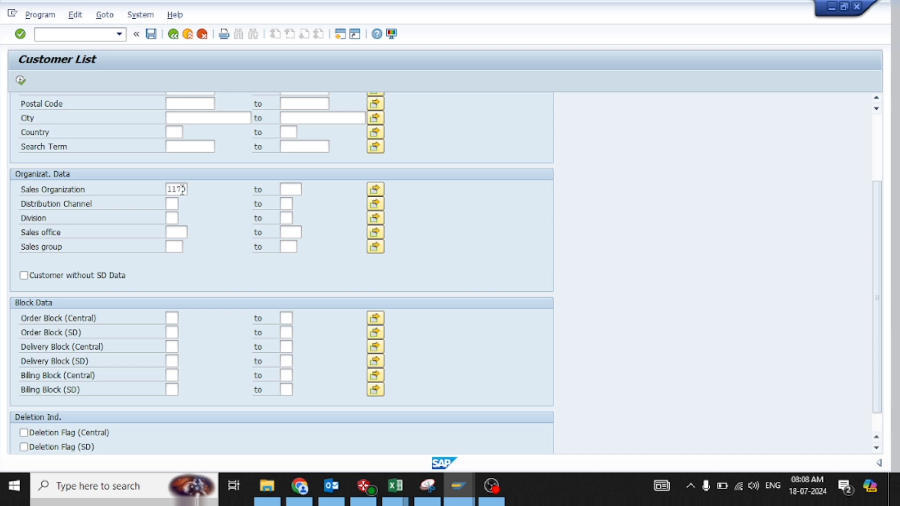
pyautogui.click(170, 320)
pyautogui.click(184, 319)
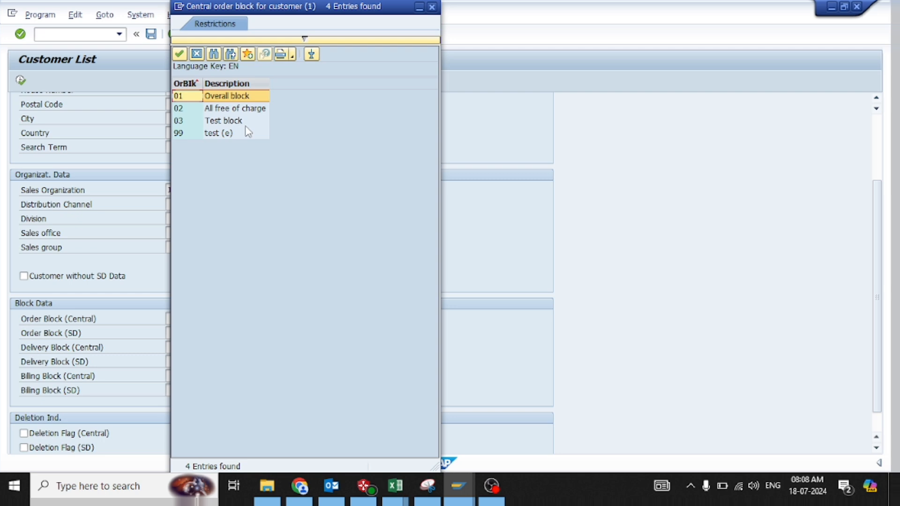
pyautogui.doubleClick(230, 96)
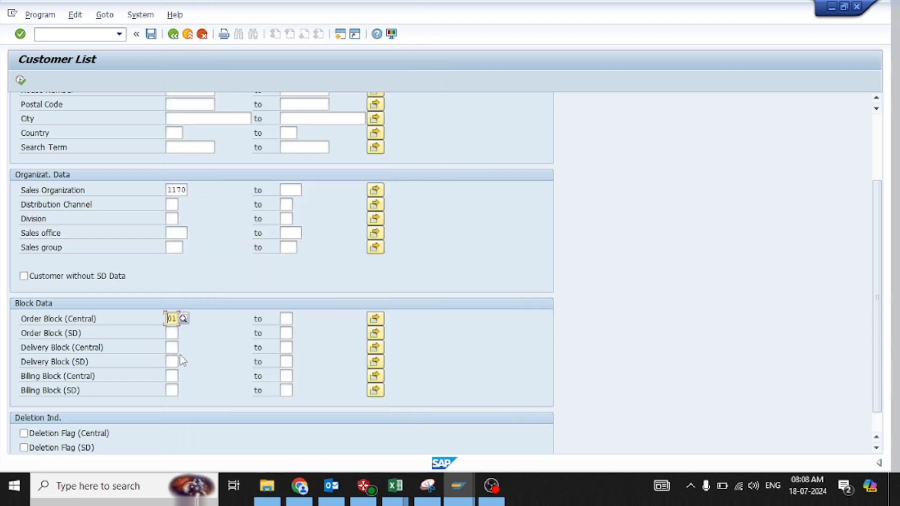
# Set the Order Block (SD) and Delivery Block (Central) filters to 01 and run the customer report
pyautogui.press('Down')
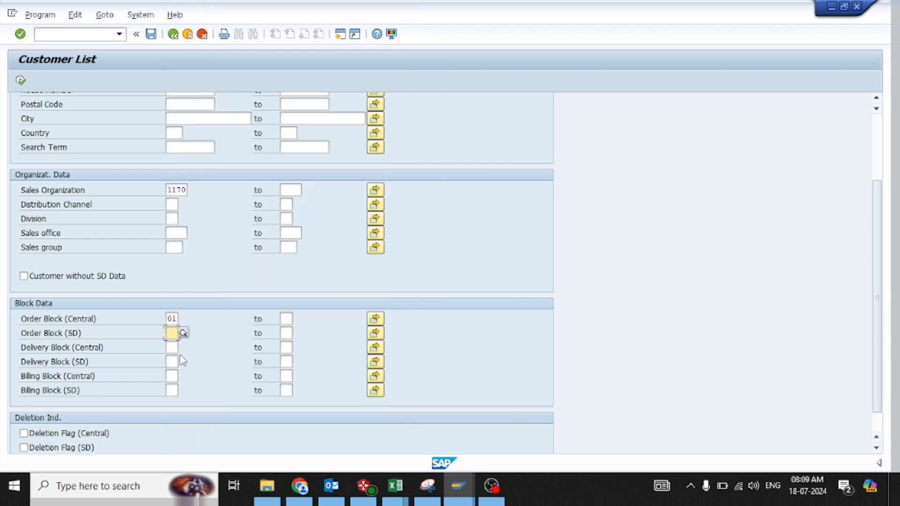
pyautogui.write('01')
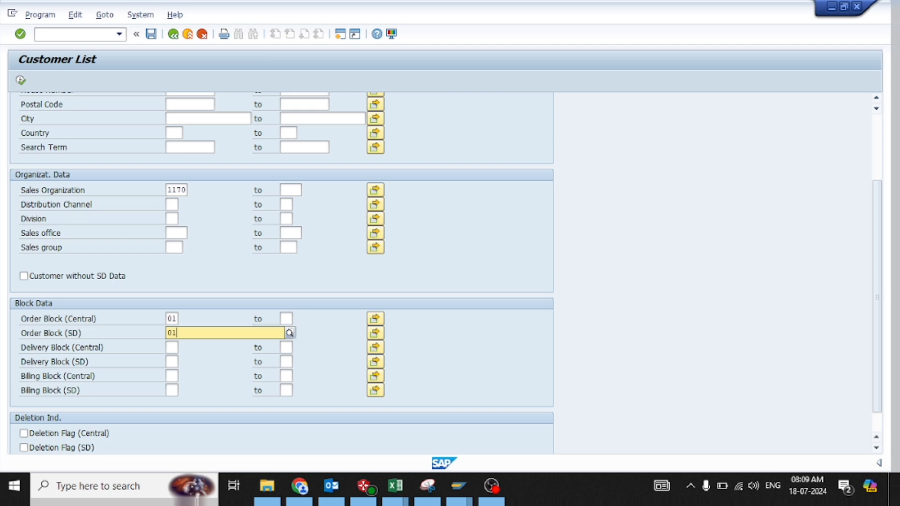
pyautogui.click(333, 288)
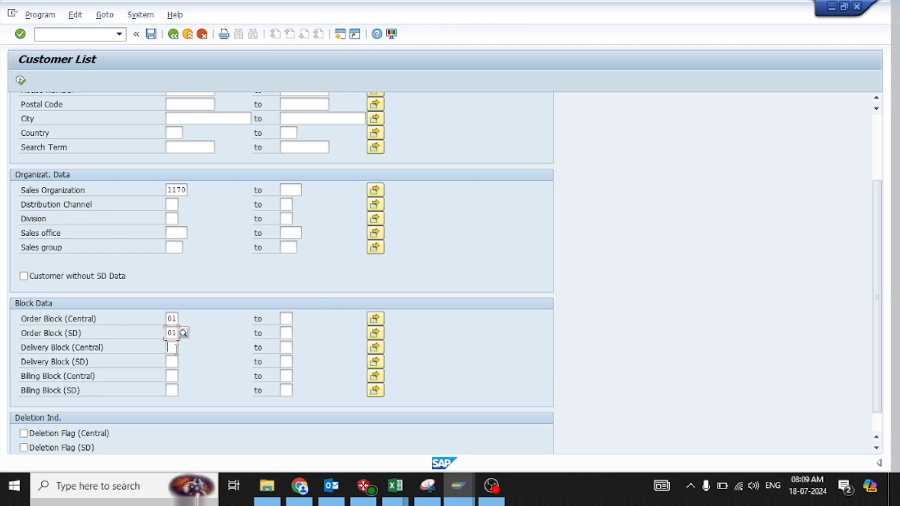
pyautogui.click(167, 347)
pyautogui.write('01')
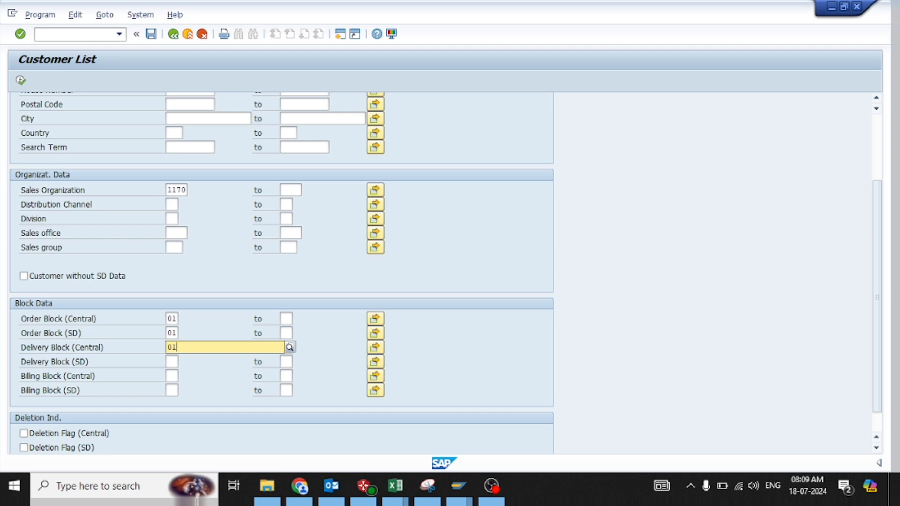
pyautogui.click(331, 265)
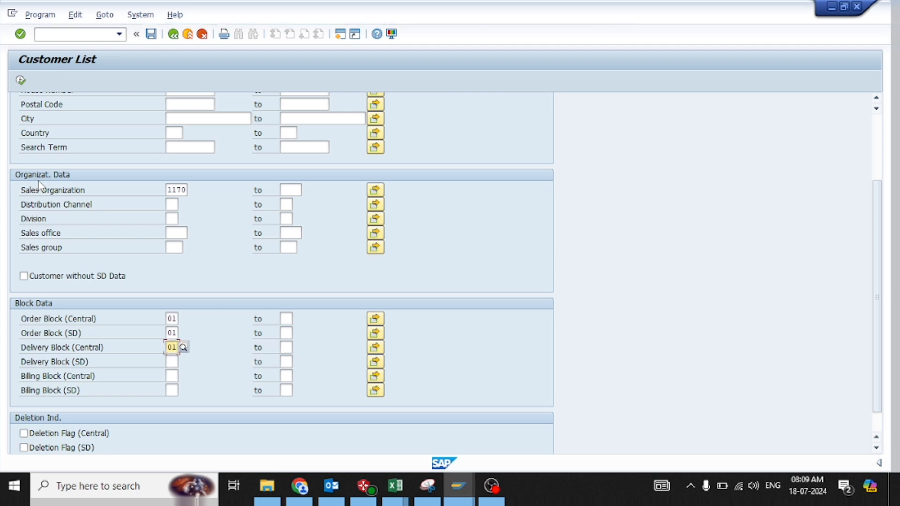
pyautogui.click(20, 80)
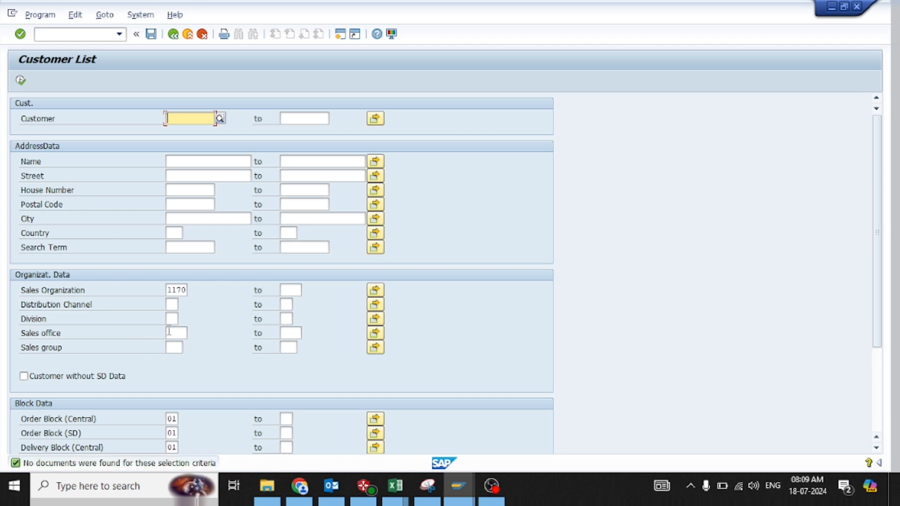
# Clear the sales organization filter and rerun the customer report with only the block filters
pyautogui.click(170, 289)
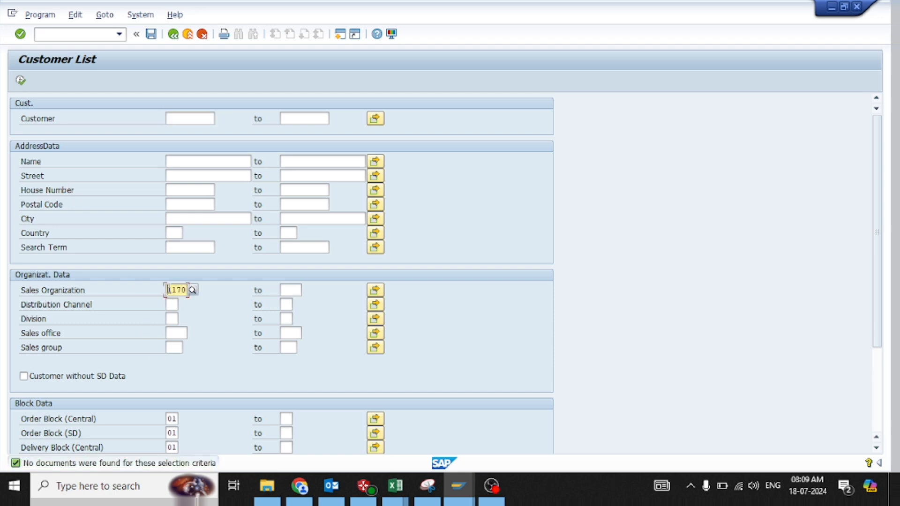
pyautogui.press('Delete')
pyautogui.press('Delete')
pyautogui.press('Delete')
pyautogui.press('Delete')
pyautogui.click(21, 81)
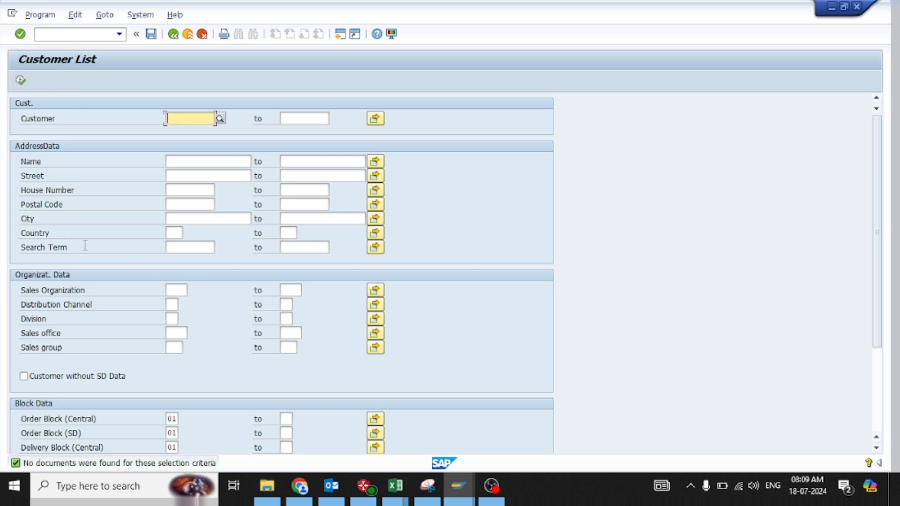
# Clear the Delivery Block (Central), Order Block (SD) and Order Block (Central) filters
pyautogui.click(169, 447)
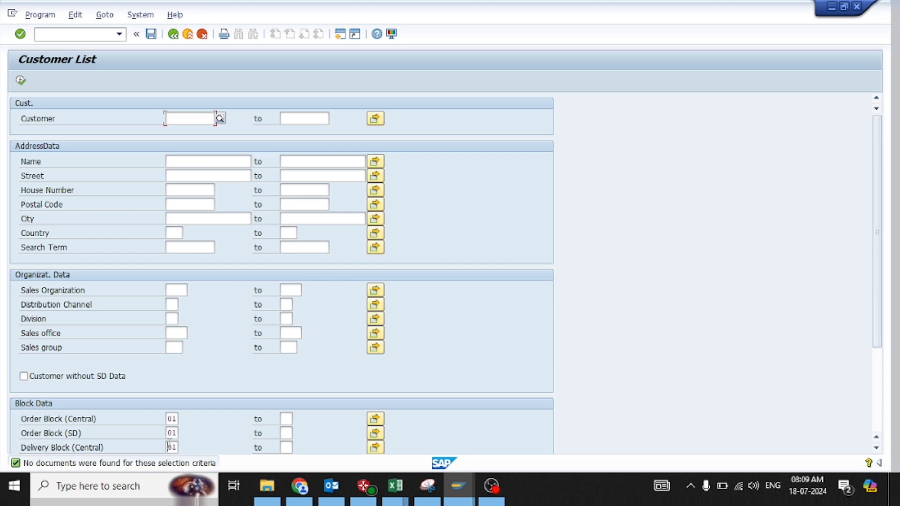
pyautogui.press('BackSpace')
pyautogui.press('BackSpace')
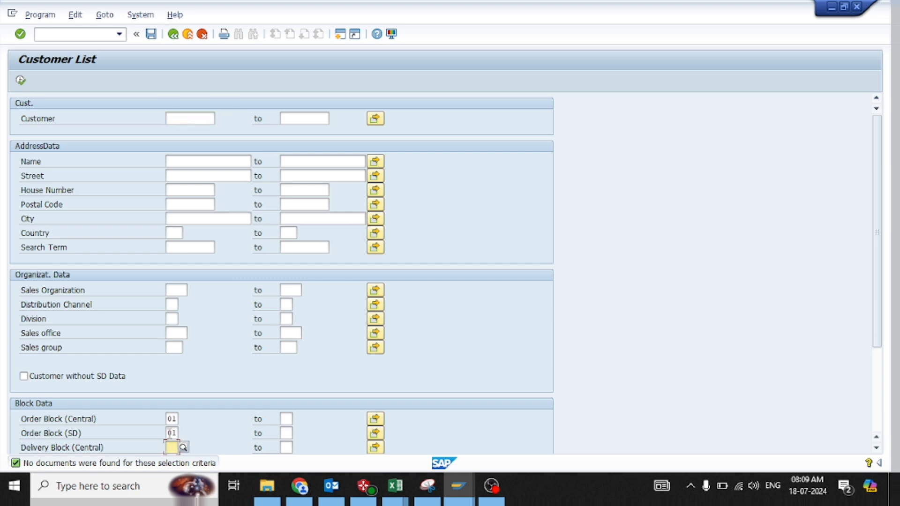
pyautogui.click(170, 432)
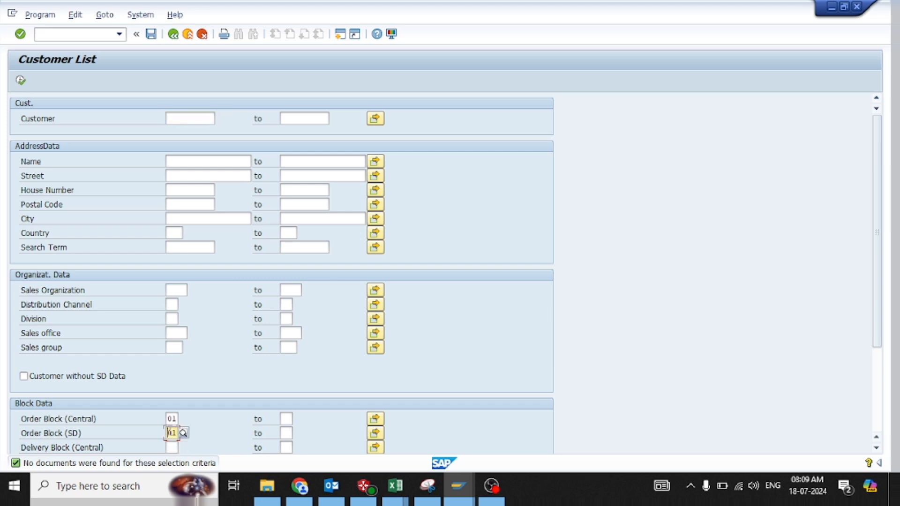
pyautogui.press('Delete')
pyautogui.press('Delete')
pyautogui.press('Up')
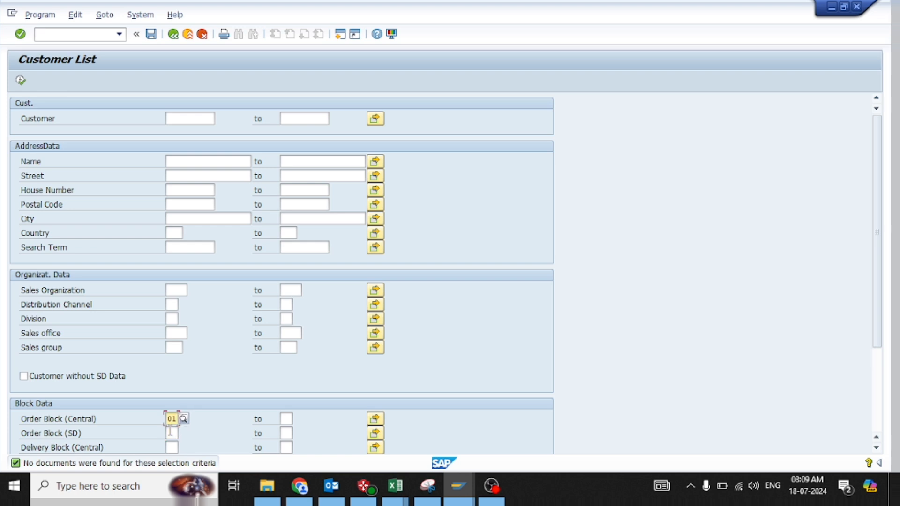
pyautogui.press('Delete')
pyautogui.press('Delete')
pyautogui.click(170, 432)
pyautogui.press('BackSpace')
pyautogui.press('BackSpace')
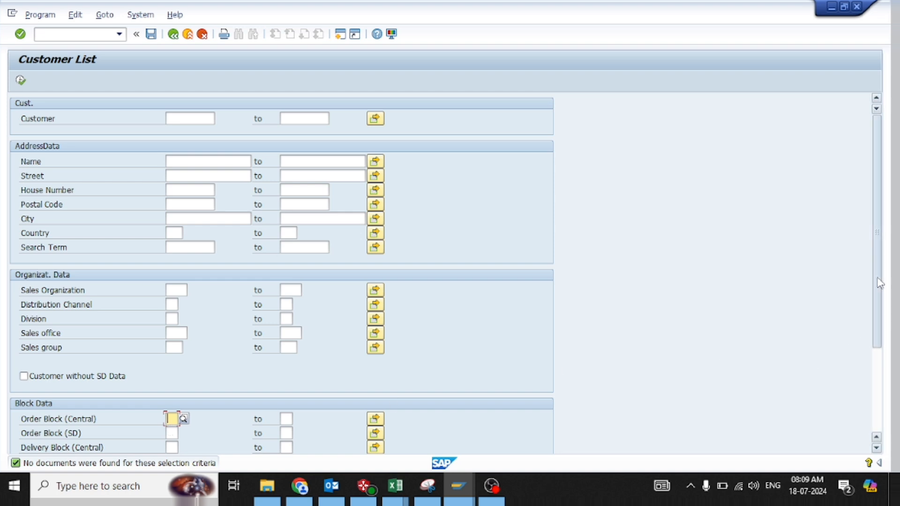
# Enable Deletion Flag (Central) and Deletion Flag (SD) under the deletion indicators and run the customer report
pyautogui.moveTo(876, 280); pyautogui.dragTo(890, 424)
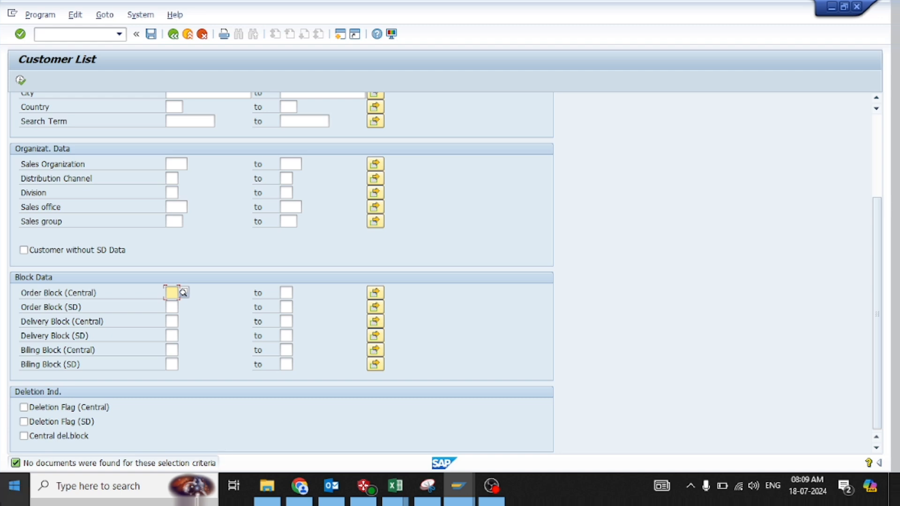
pyautogui.click(24, 407)
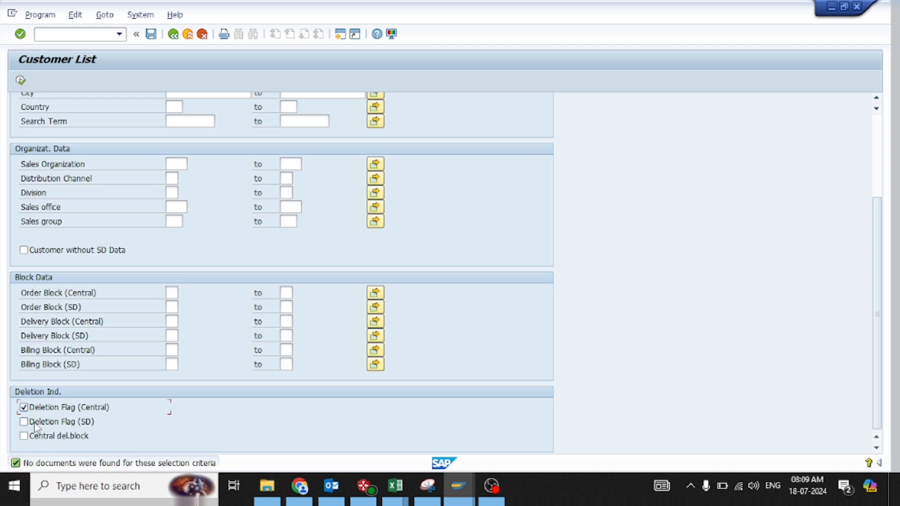
pyautogui.click(35, 425)
pyautogui.click(21, 80)
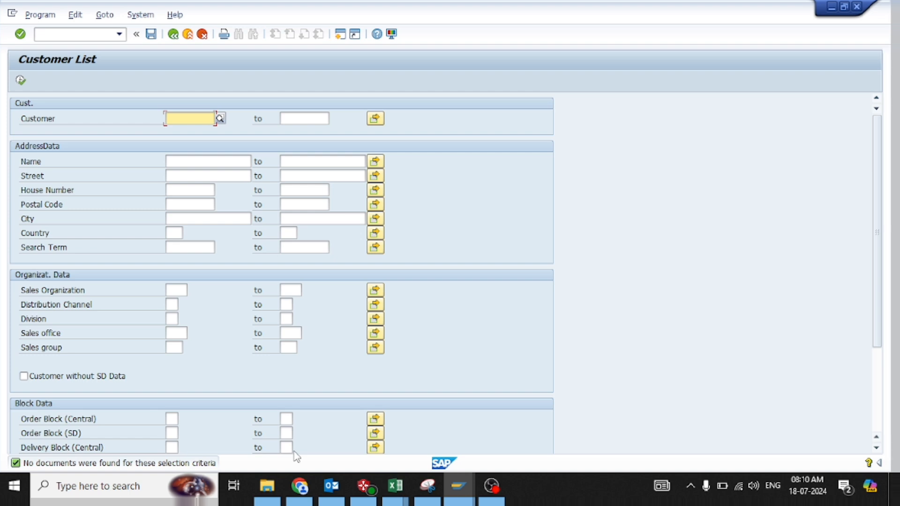
pyautogui.press('F8')
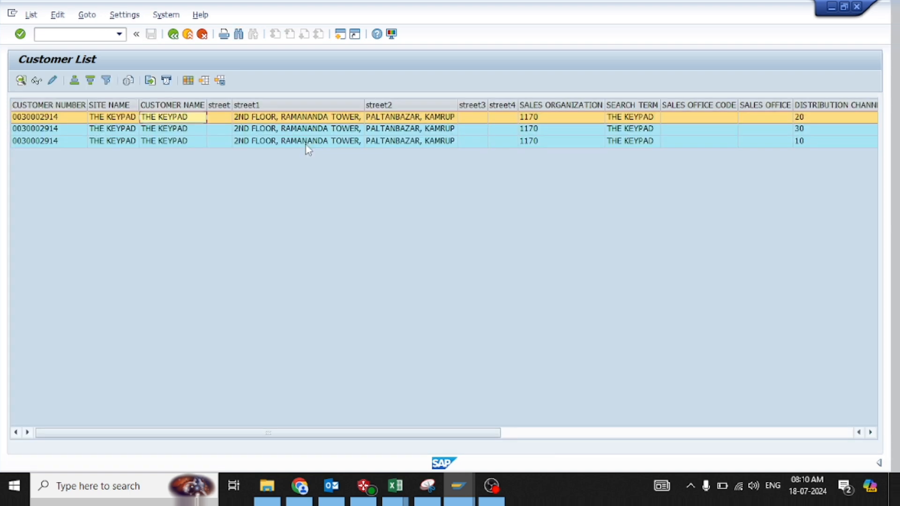